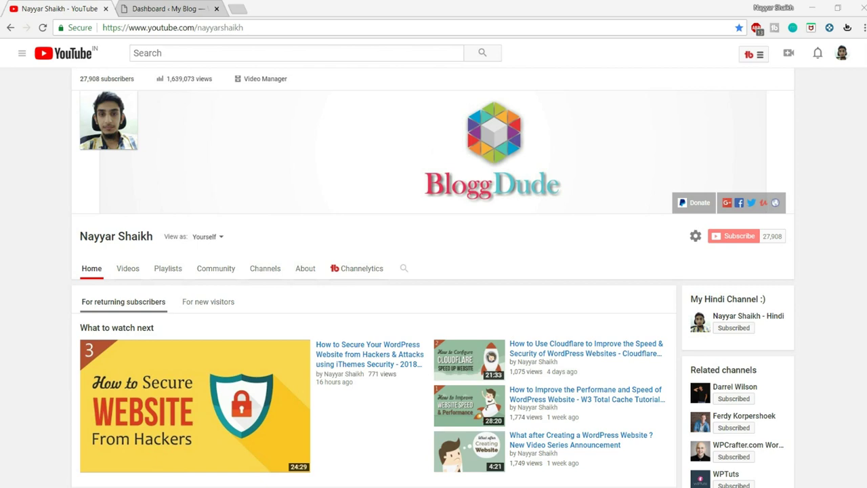
Switch to the 'Dashboard ‹ My Blog' tab and point out the /wp-admin/ part of its address
left_click(163, 8)
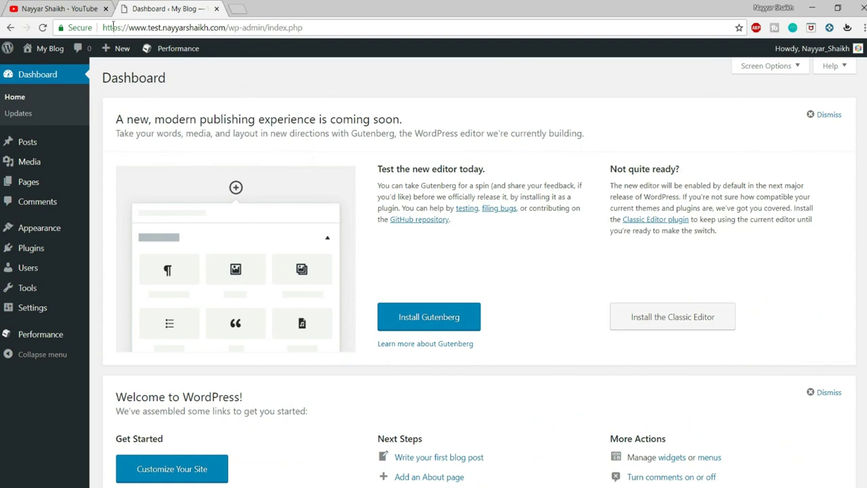
left_click_drag(103, 27, 226, 27)
left_click(244, 49)
left_click_drag(220, 27, 268, 27)
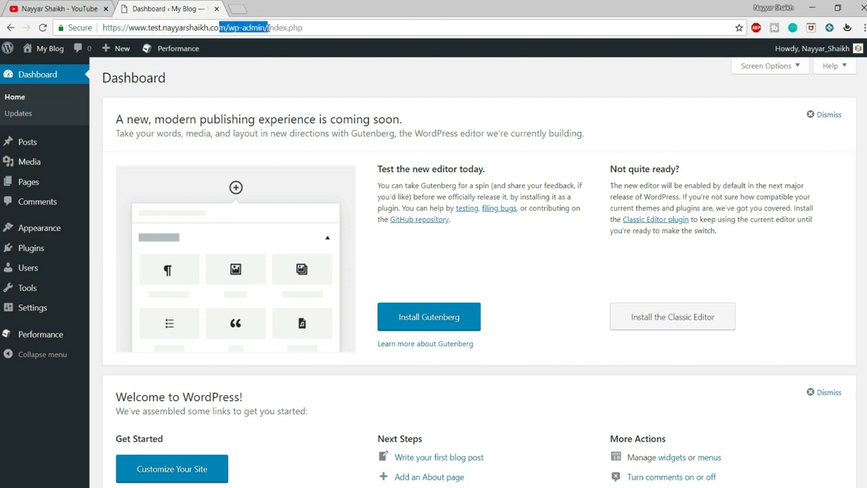
left_click(270, 58)
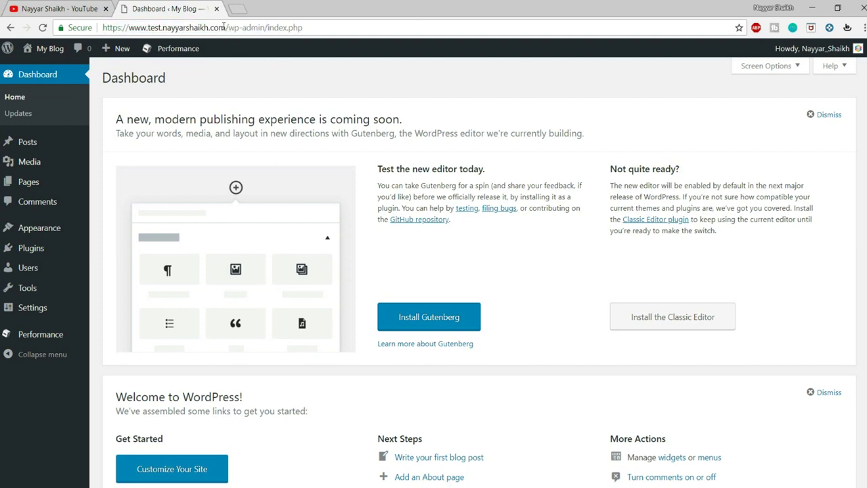
left_click_drag(322, 29, 101, 29)
left_click(277, 89)
mouse_move(27, 249)
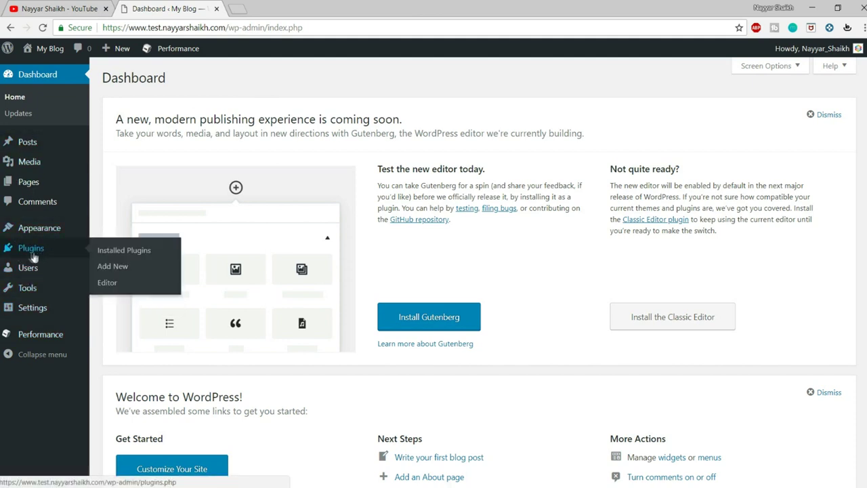
Search the Add New plugins page for 'ithemes'
left_click(117, 269)
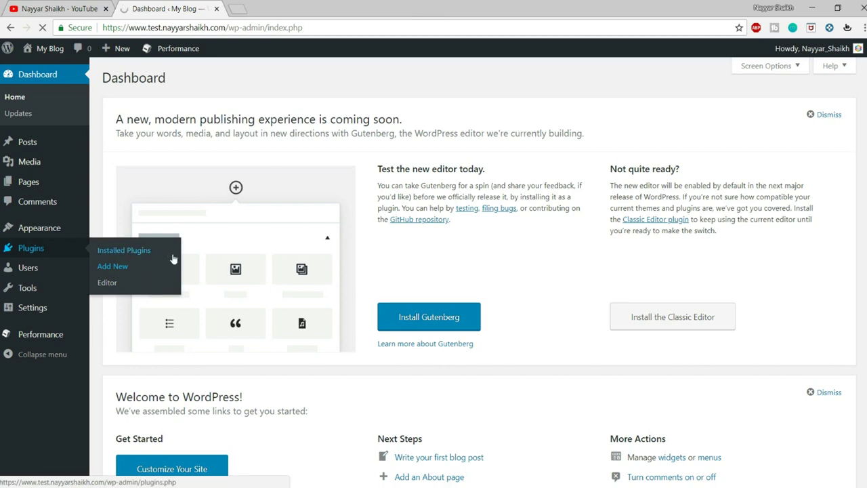
left_click(709, 112)
type("ithemes")
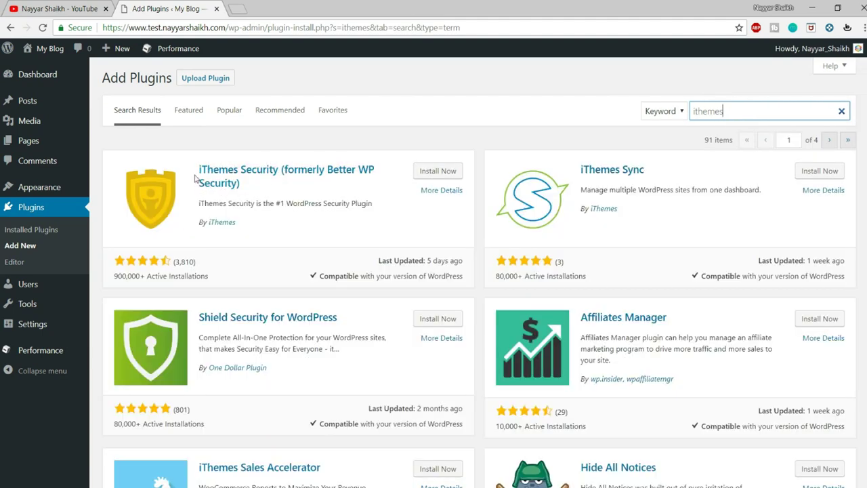
Note iThemes Security's 900,000+ active installs, then install and activate it
left_click(112, 281)
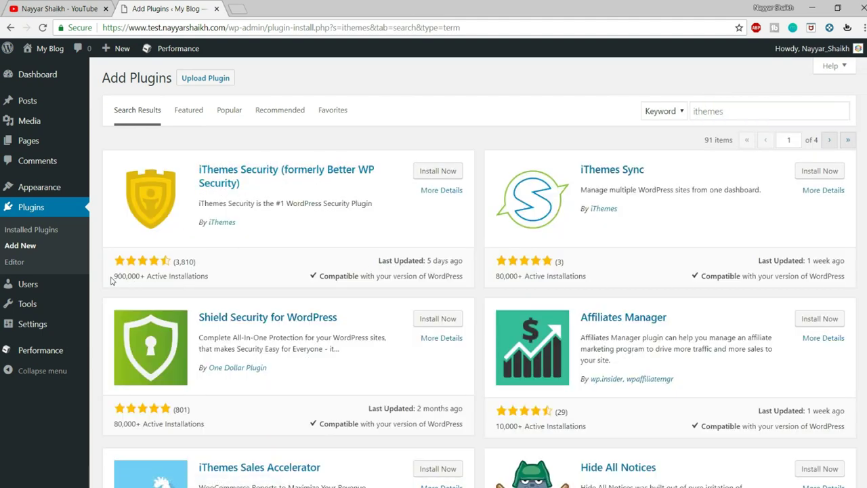
left_click_drag(112, 279, 215, 283)
left_click(229, 285)
mouse_move(114, 278)
left_mouse_down()
mouse_move(203, 277)
mouse_move(115, 277)
mouse_move(114, 270)
left_mouse_up()
left_click(207, 275)
left_click(203, 288)
left_click(444, 174)
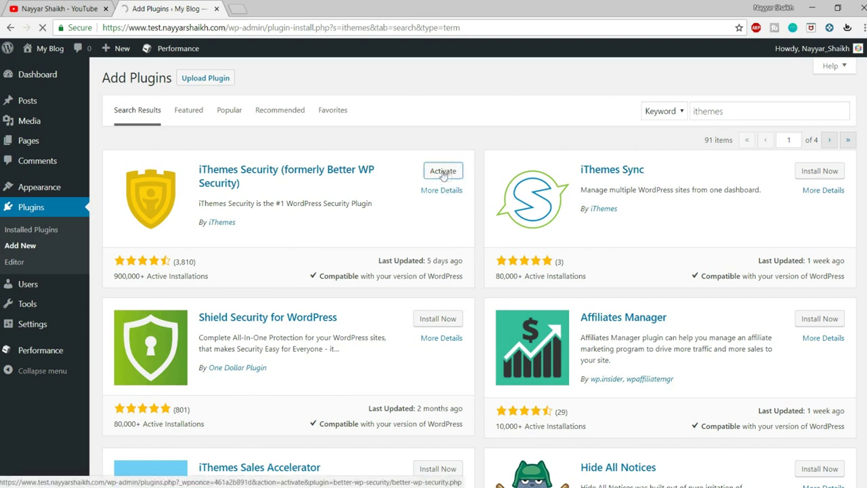
left_click(443, 171)
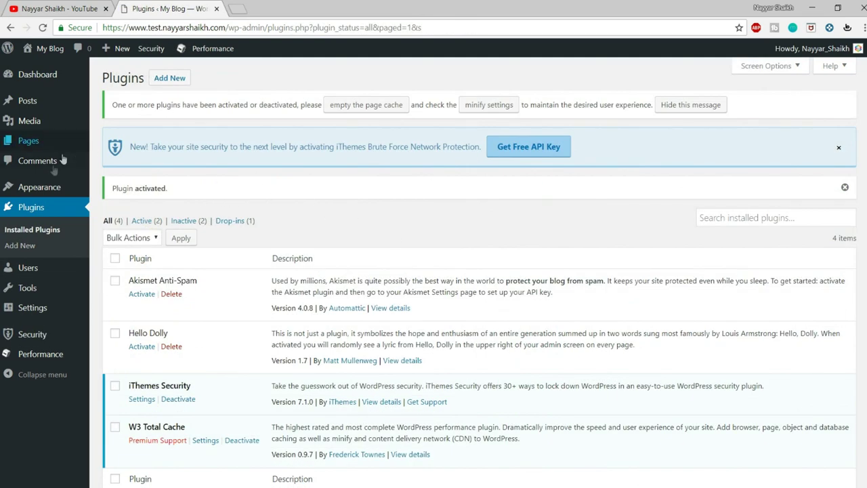
Open iThemes Security settings and apply the recommended Secure Site protections
mouse_move(31, 342)
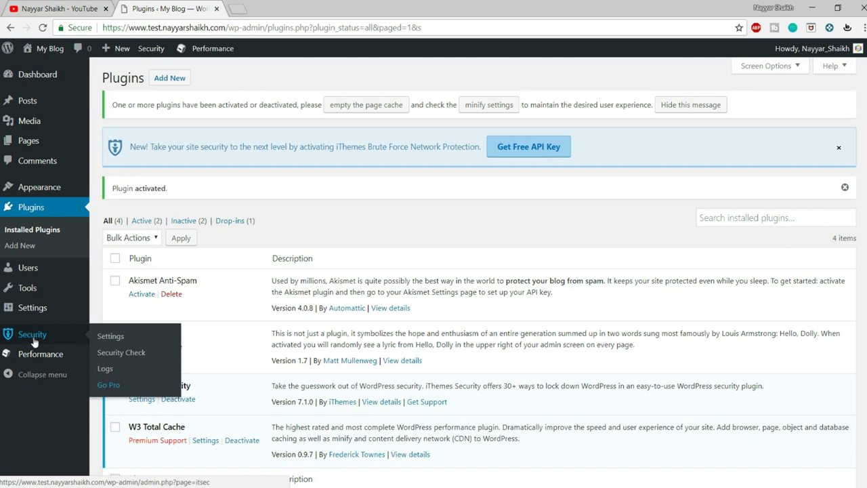
left_click(52, 331)
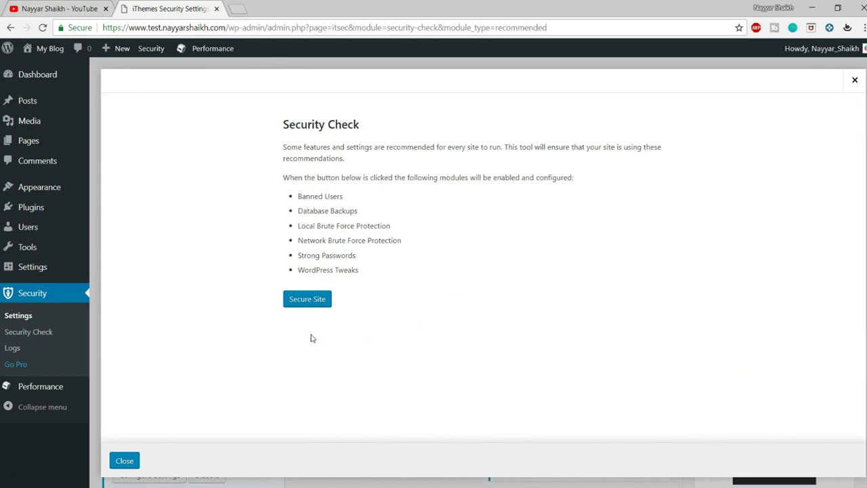
left_click(305, 301)
scroll(507, 296, "down", 1)
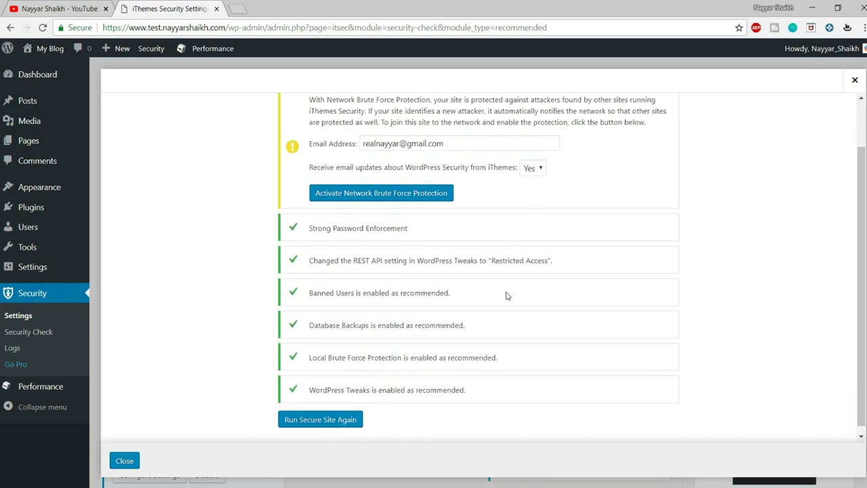
scroll(299, 376, "up", 1)
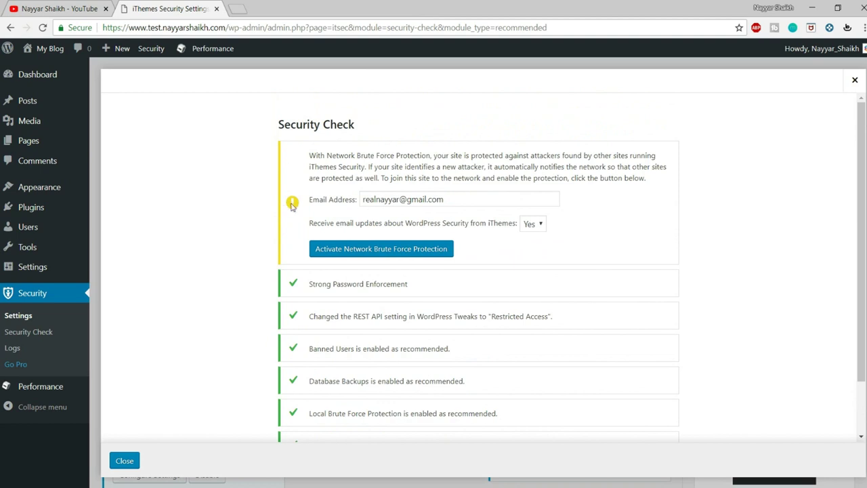
Activate Network Brute Force Protection with the site e-mail and close the results
left_click(455, 198)
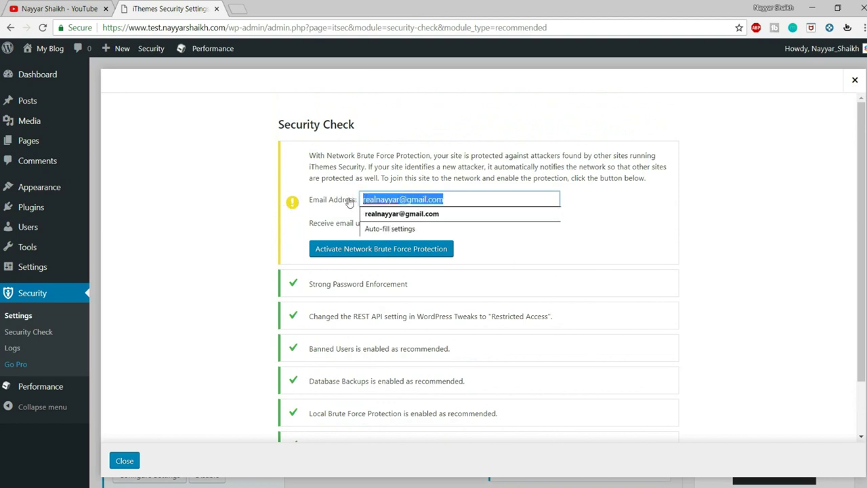
left_click(331, 252)
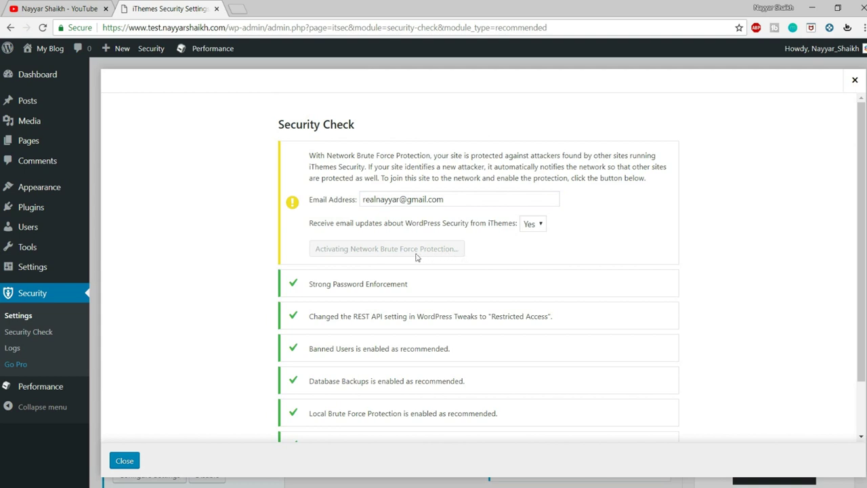
left_click_drag(499, 156, 293, 160)
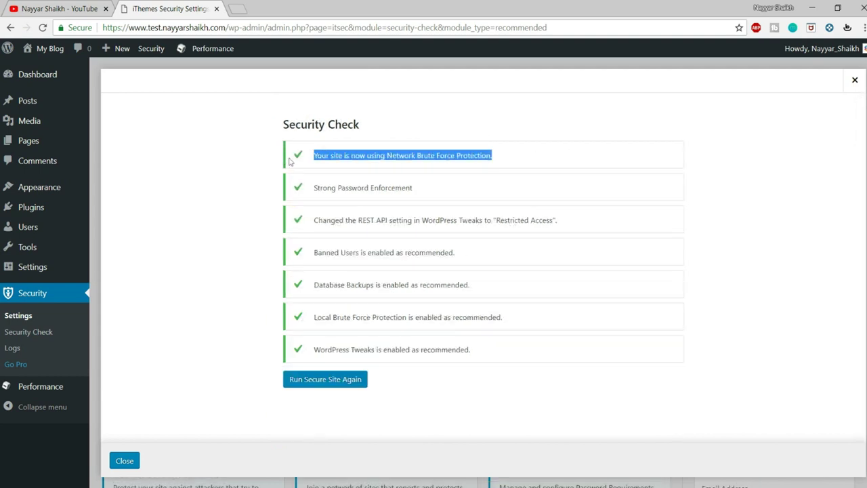
left_click(294, 160)
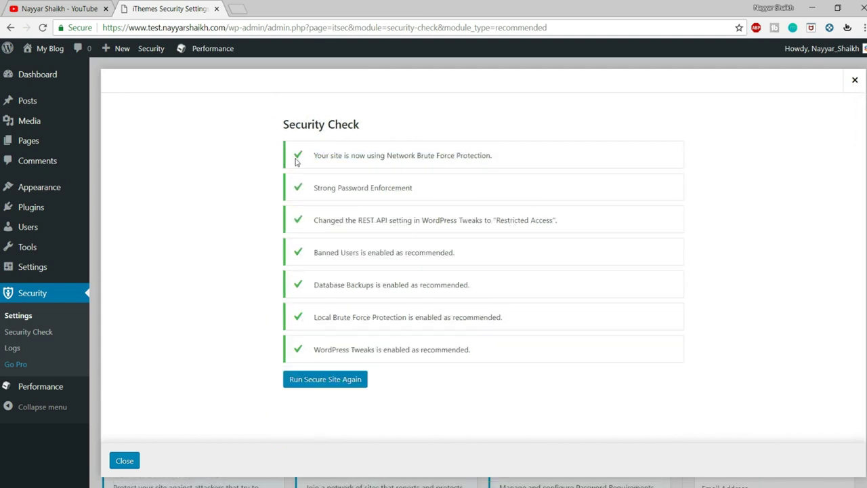
left_click_drag(499, 156, 315, 156)
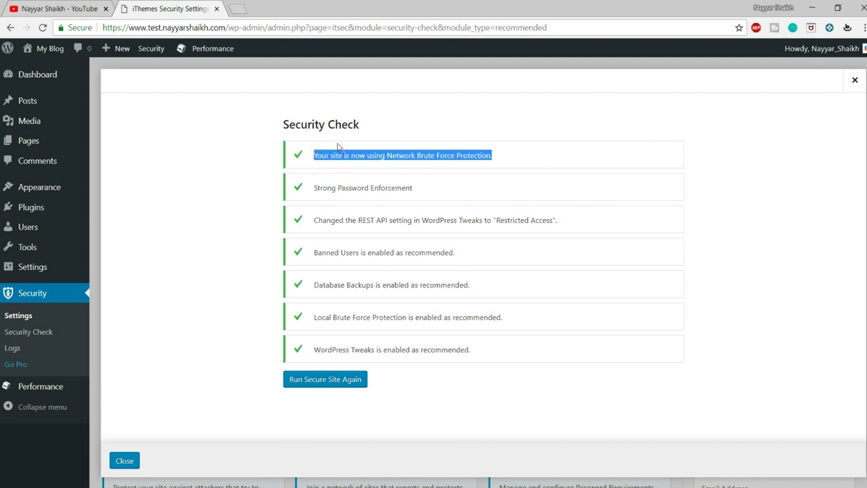
left_click(332, 151)
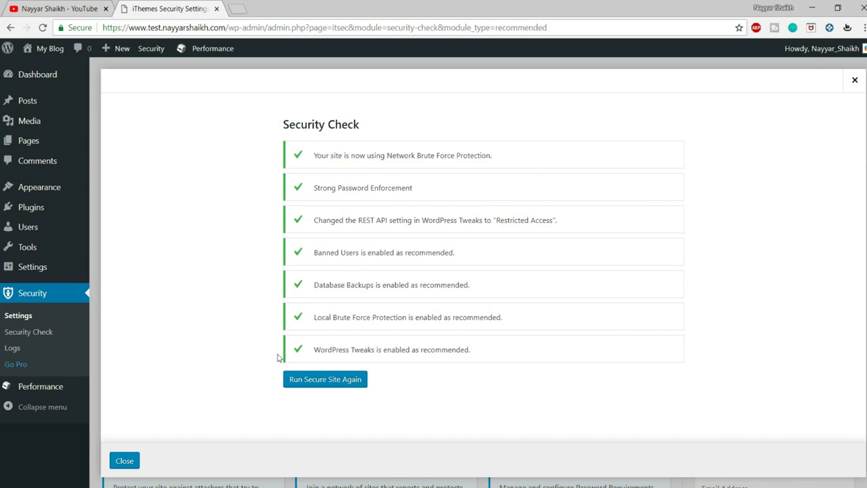
left_click(124, 461)
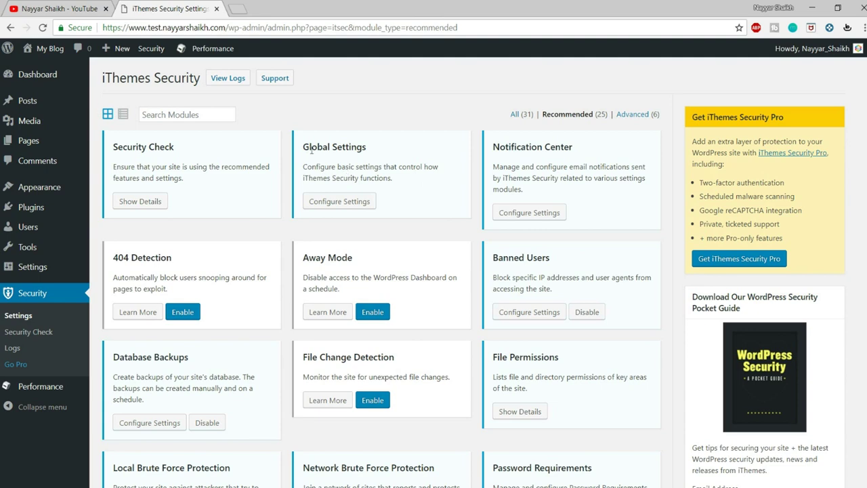
Open Global Settings and note its wp-config.php and .htaccess write permission
left_click(326, 201)
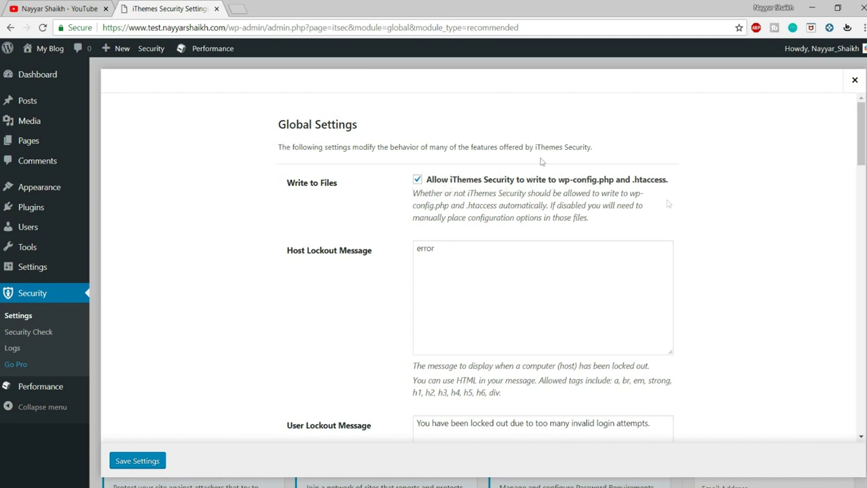
left_click_drag(675, 180, 559, 187)
left_click(575, 197)
Review the Host and User Lockout Message texts and the allowed HTML tags
scroll(597, 217, "down", 2)
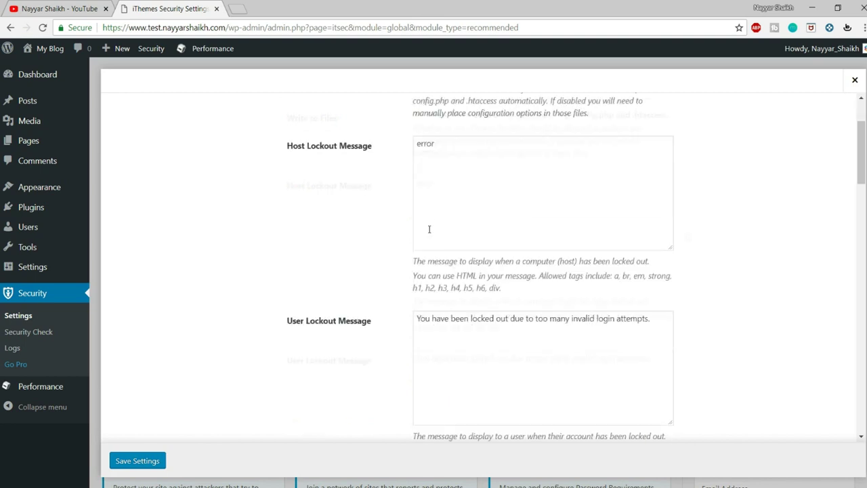
double_click(438, 131)
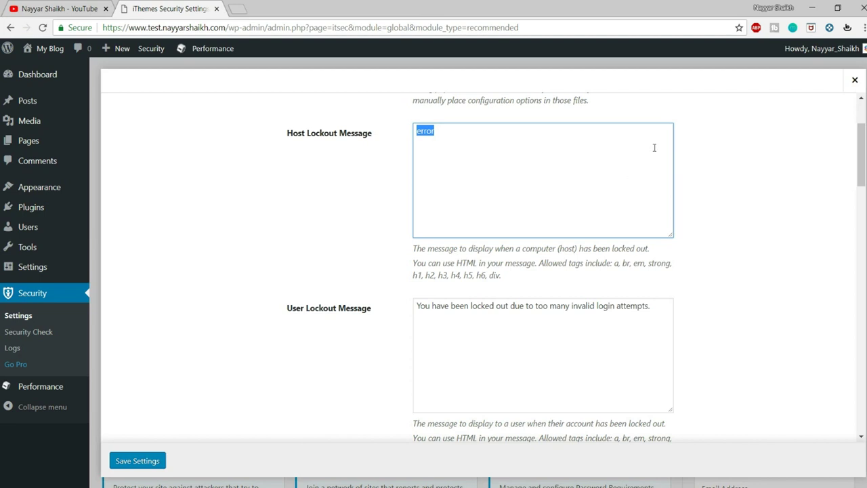
double_click(422, 132)
left_click_drag(412, 274, 517, 277)
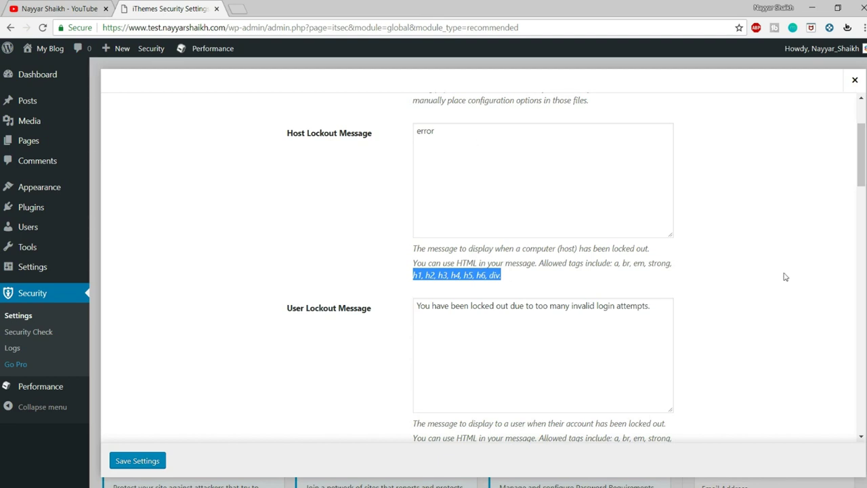
scroll(779, 277, "down", 2)
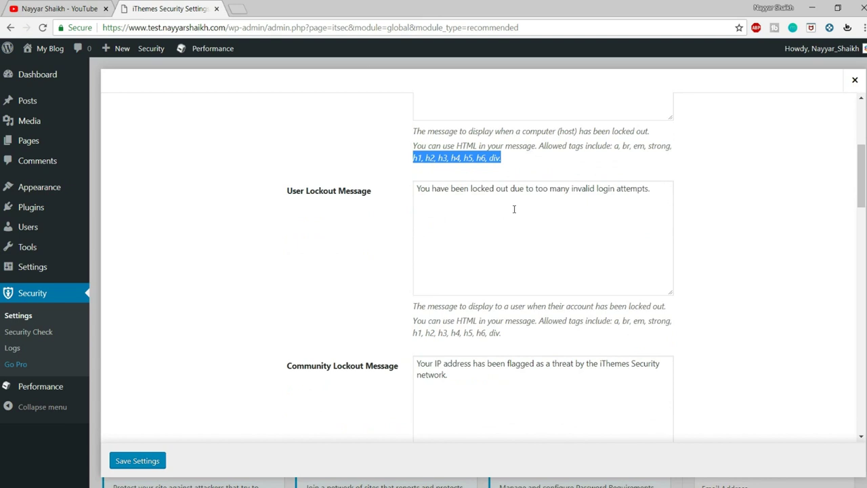
left_click_drag(648, 191, 366, 187)
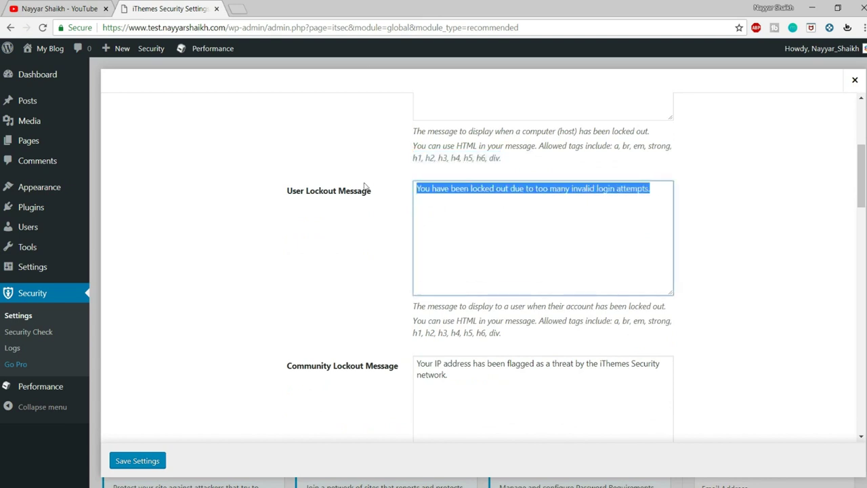
left_click(533, 214)
left_click_drag(419, 187, 381, 192)
left_click(656, 189)
scroll(745, 258, "down", 4)
left_click_drag(282, 141, 414, 137)
left_click_drag(481, 161, 396, 116)
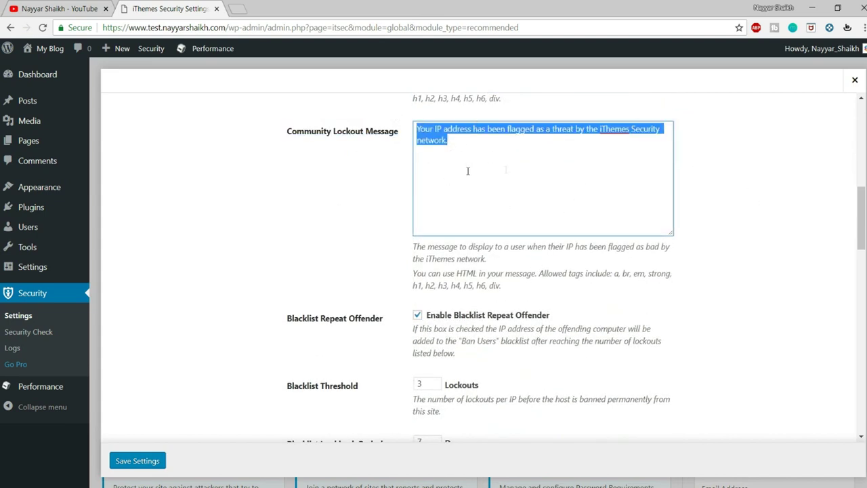
scroll(467, 171, "down", 1)
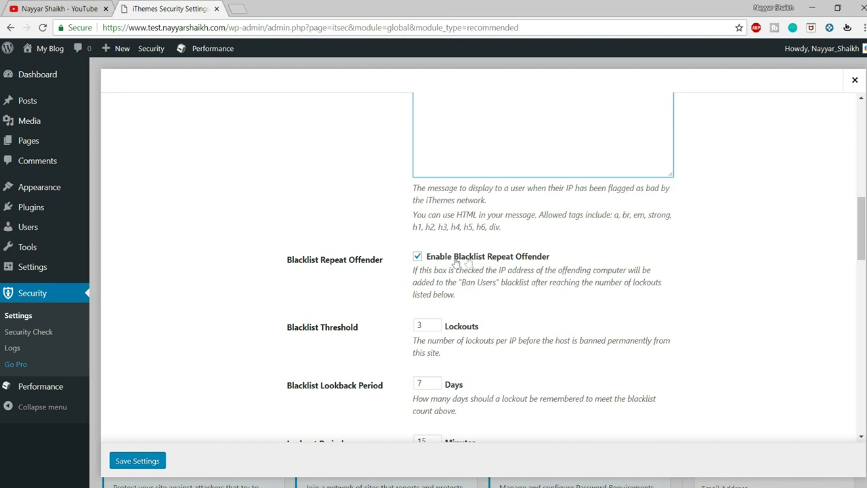
left_click_drag(550, 257, 485, 259)
left_click(760, 266)
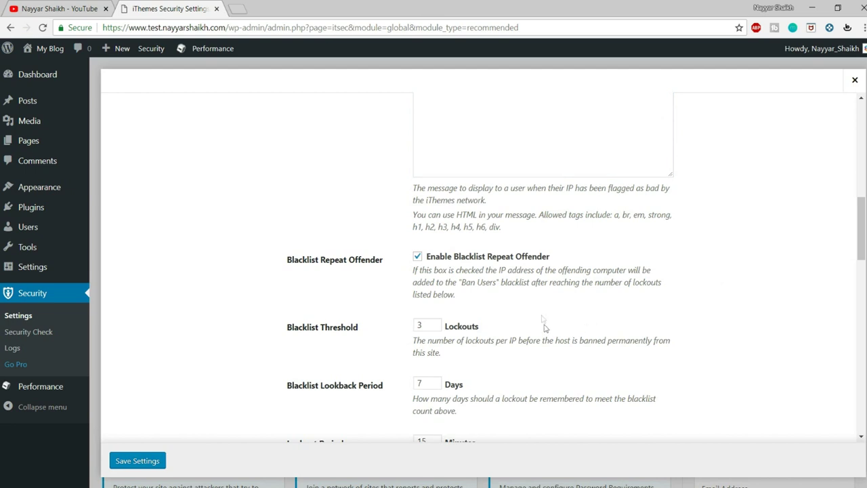
left_click_drag(571, 258, 455, 260)
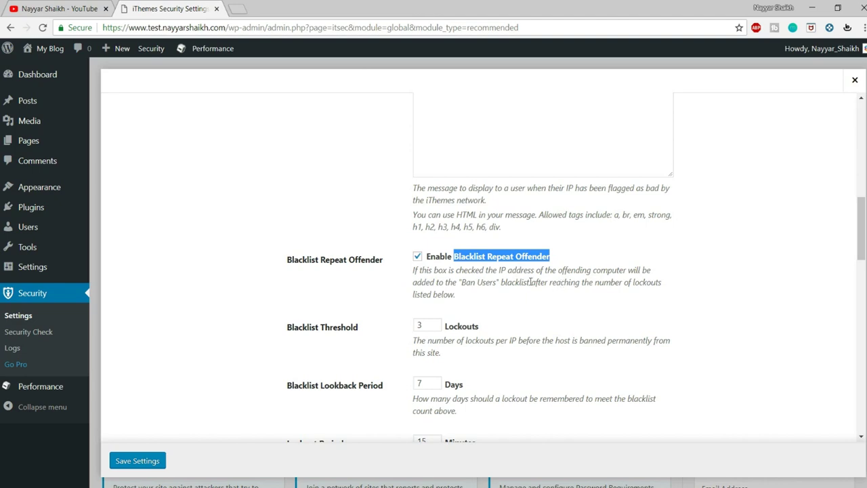
scroll(530, 282, "down", 2)
left_click(305, 214)
left_click_drag(287, 215, 359, 221)
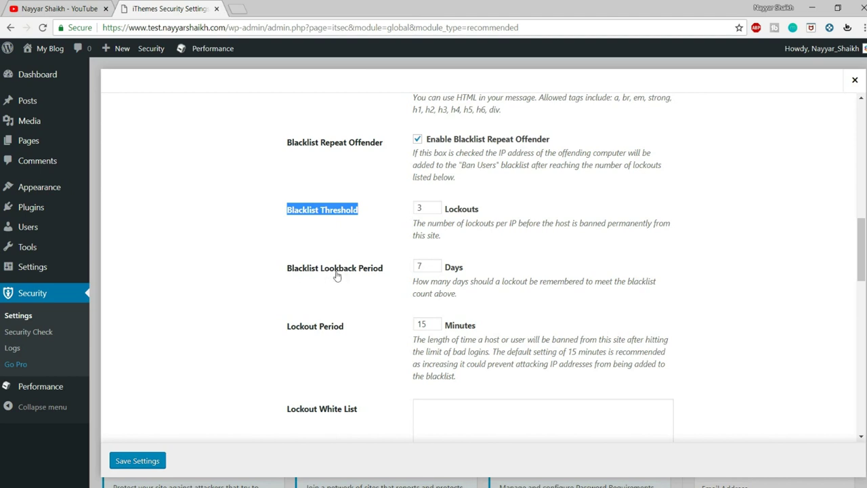
left_click_drag(286, 333, 365, 333)
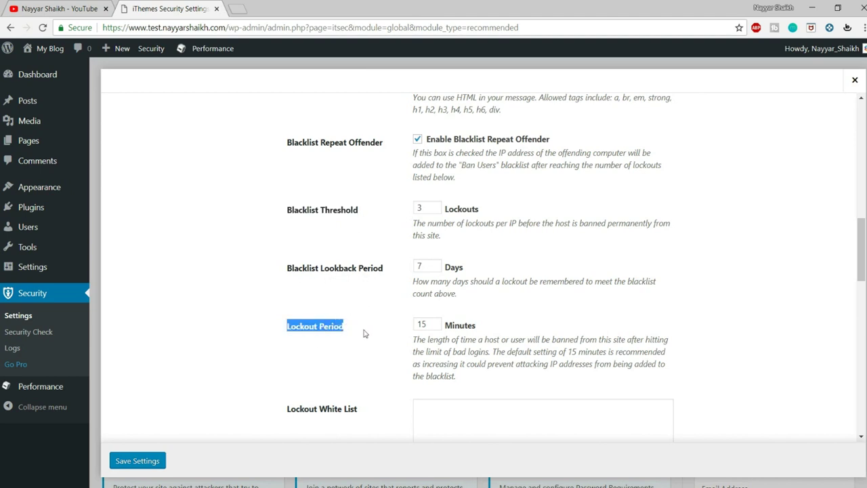
left_click(693, 312)
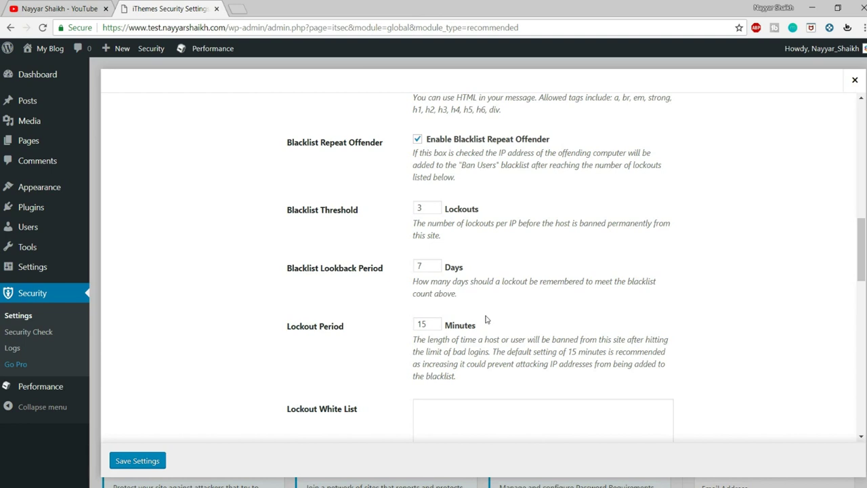
left_click_drag(482, 328, 410, 330)
left_click_drag(478, 328, 436, 325)
left_click(499, 335)
double_click(460, 326)
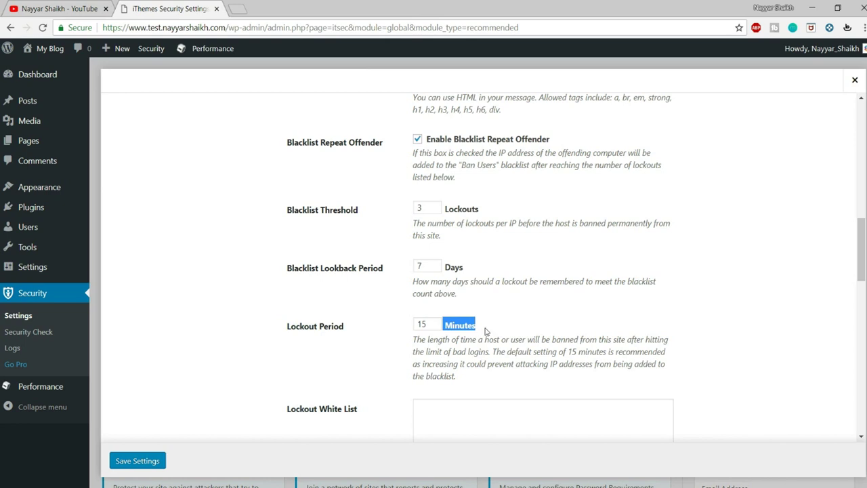
left_click(490, 334)
mouse_move(476, 326)
left_mouse_down()
mouse_move(439, 323)
mouse_move(470, 331)
left_mouse_up()
left_click_drag(482, 213, 454, 214)
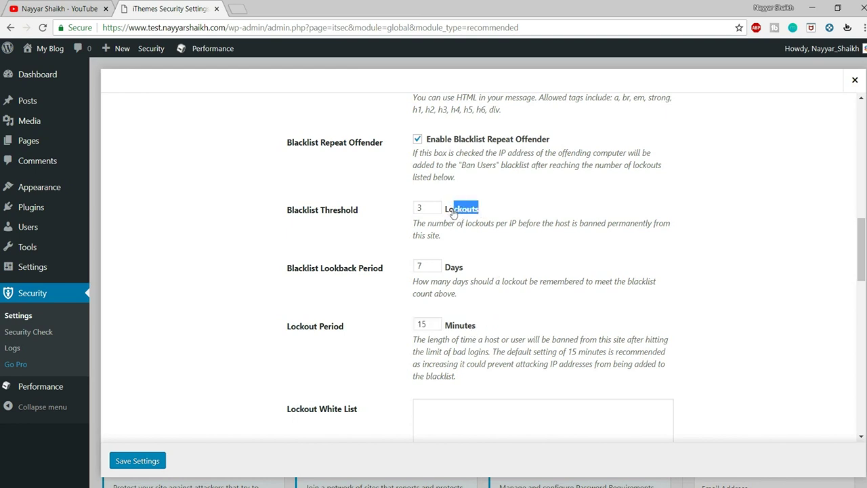
double_click(418, 209)
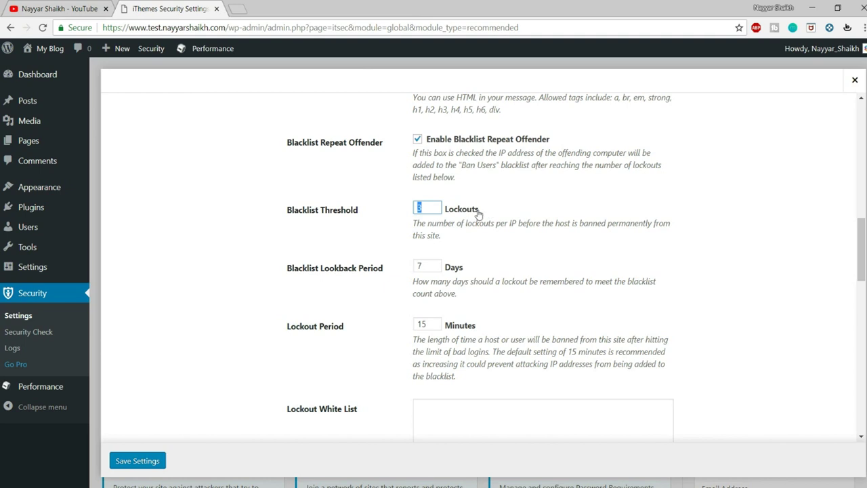
left_click_drag(478, 211, 445, 212)
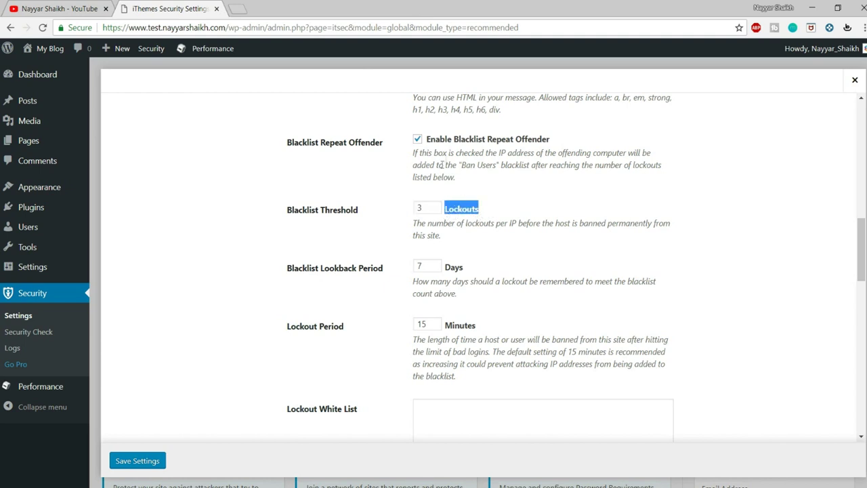
left_click_drag(453, 143, 486, 143)
left_click(509, 238)
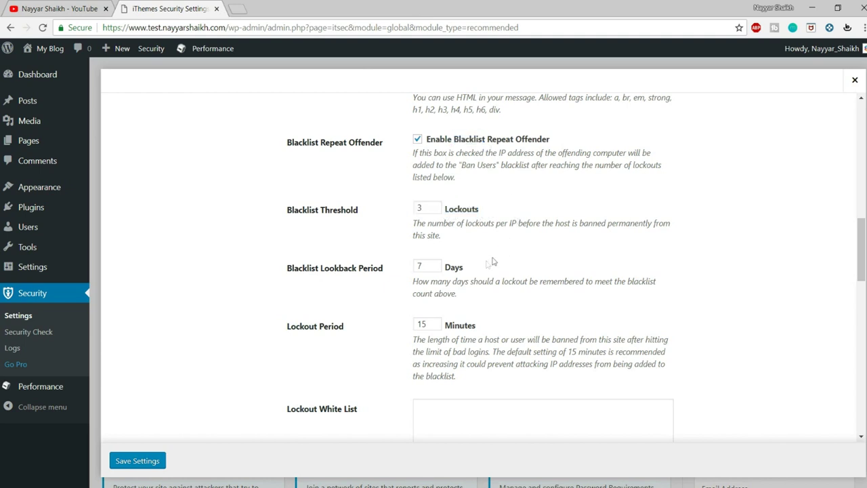
left_click_drag(431, 265, 383, 264)
left_click_drag(423, 208, 413, 208)
Leave the Lockout White List empty and save the Global Settings
left_click(612, 329)
scroll(611, 325, "down", 3)
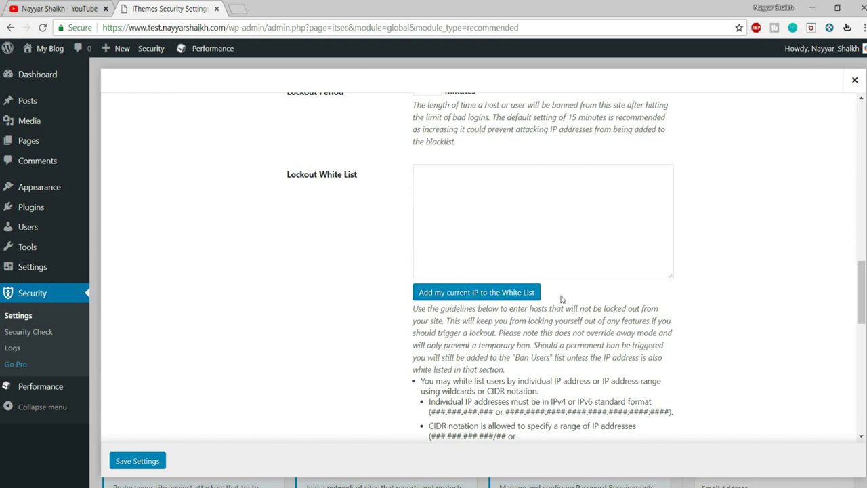
left_click(477, 181)
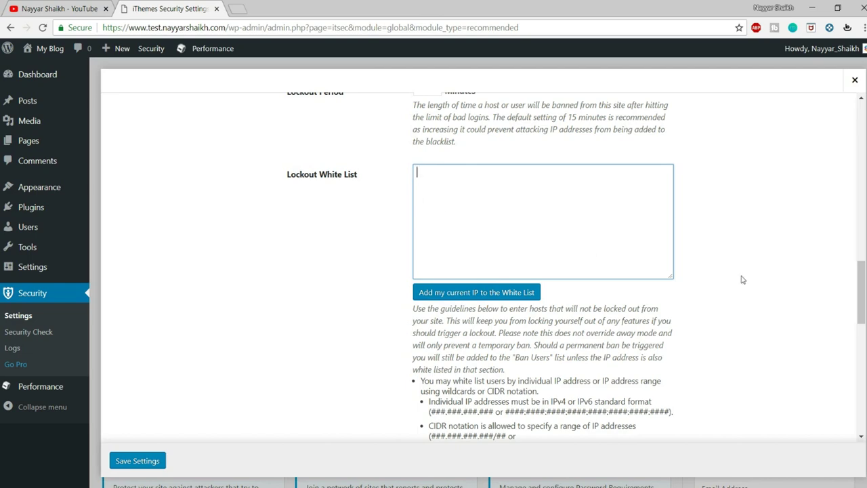
scroll(738, 295, "down", 15)
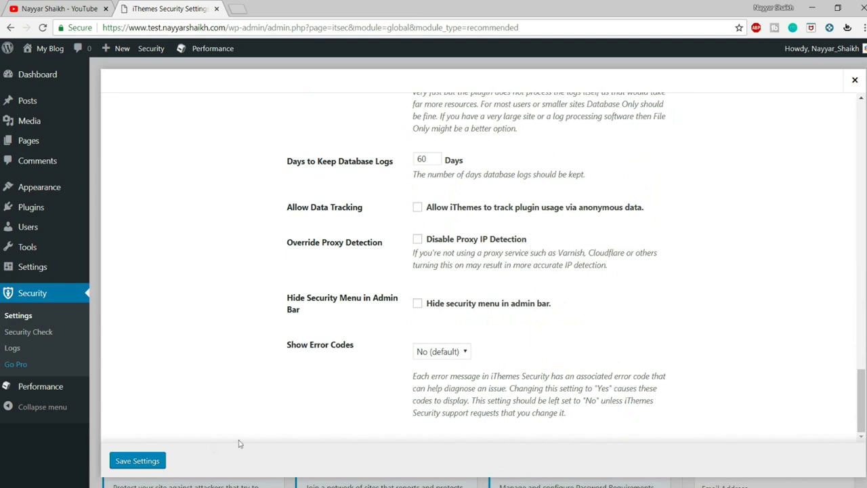
left_click(127, 468)
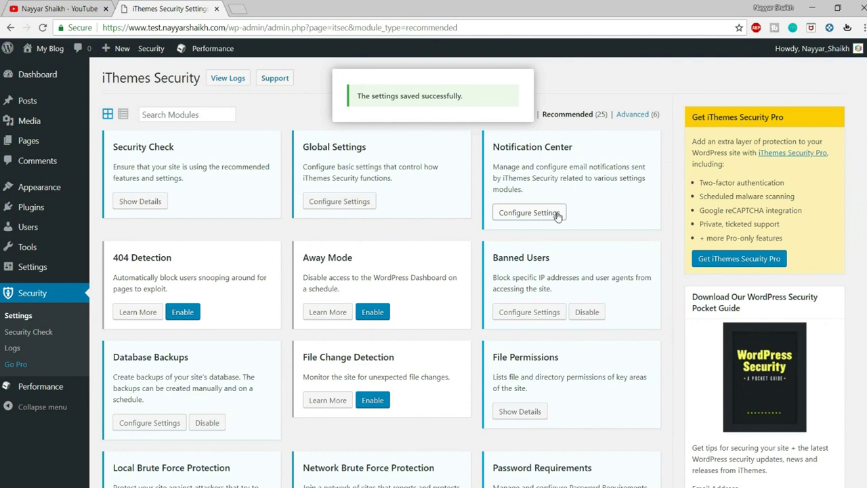
Open the Notification Center, fill in the From Email, and review the backup e-mail settings
left_click(550, 213)
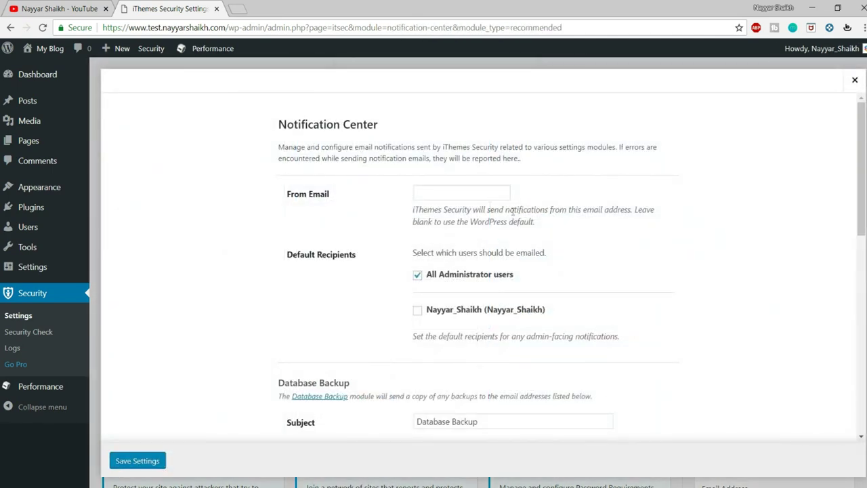
left_click(470, 191)
left_click(427, 203)
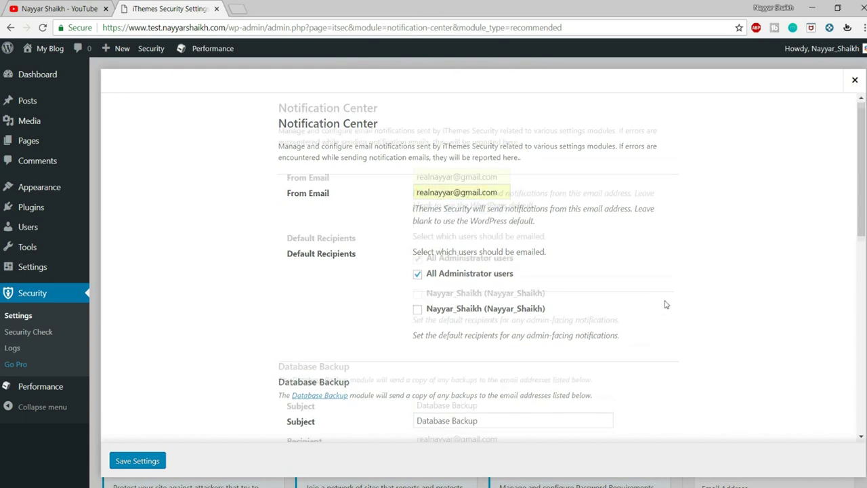
scroll(663, 304, "down", 3)
scroll(665, 305, "down", 1)
left_click_drag(510, 246, 405, 249)
left_click(681, 250)
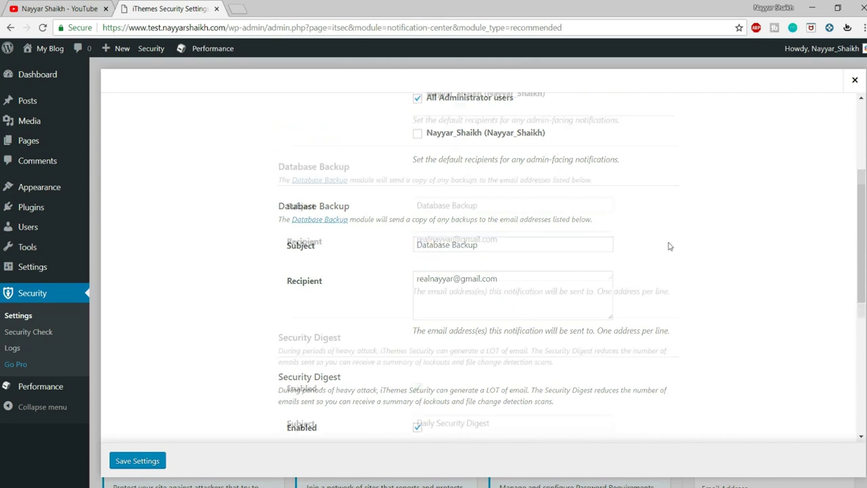
scroll(668, 244, "down", 2)
scroll(622, 258, "up", 1)
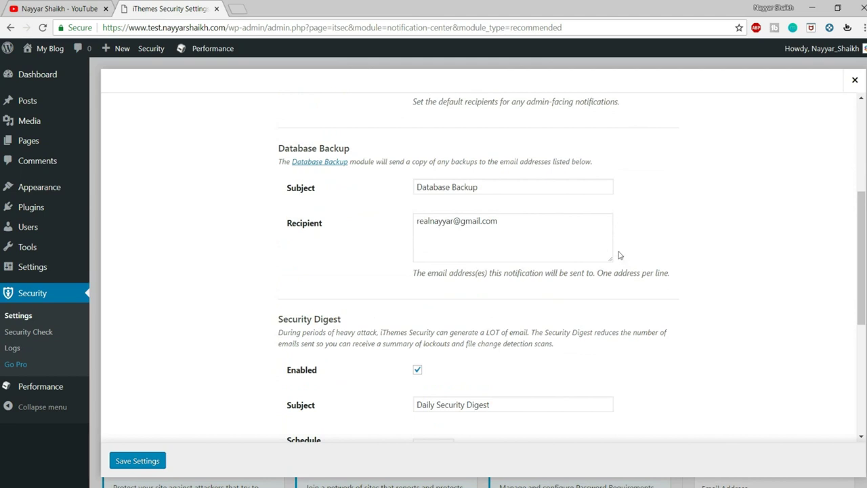
left_click_drag(559, 223, 414, 221)
left_click(719, 214)
Keep the Security Digest scheduled Daily, leave Site Lockouts e-mails on, and save
scroll(596, 237, "down", 1)
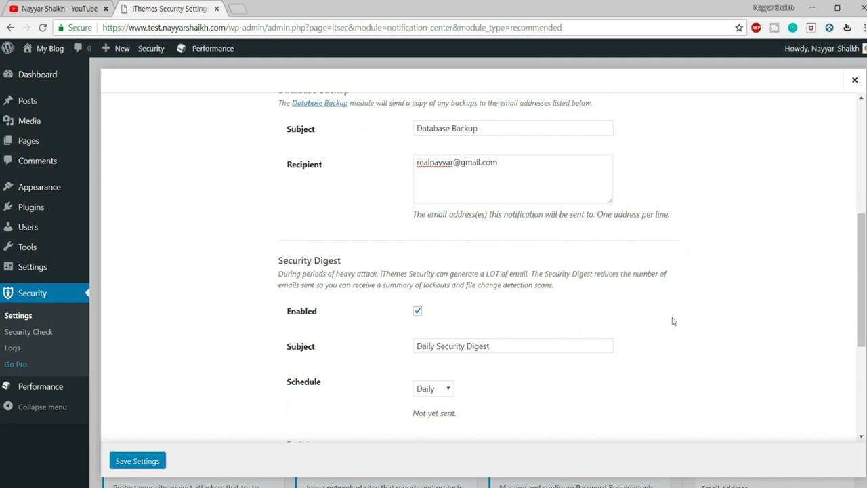
scroll(672, 321, "down", 1)
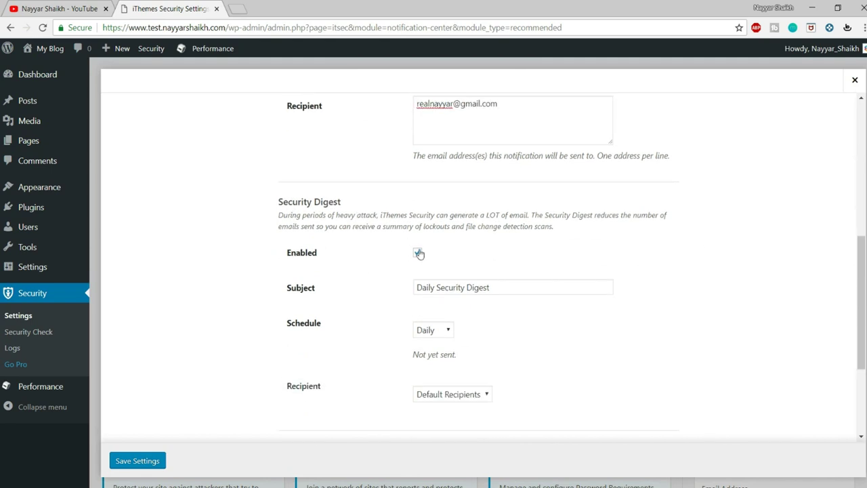
scroll(477, 264, "down", 1)
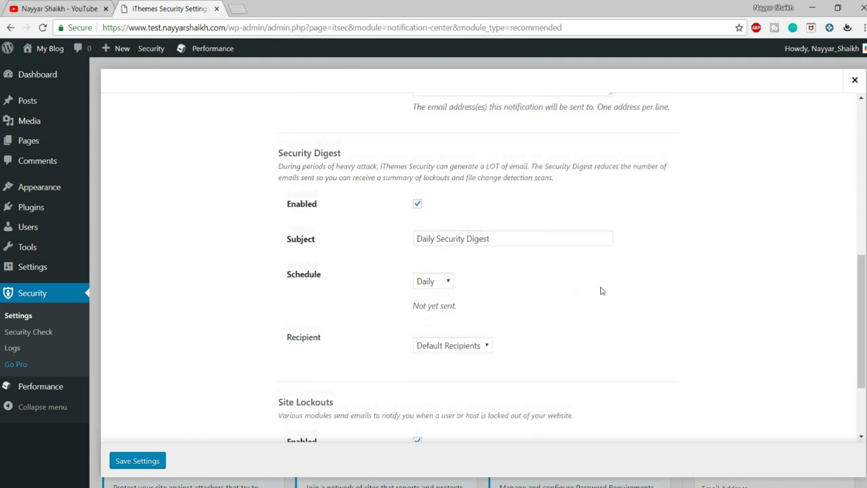
left_click_drag(493, 231, 377, 237)
left_click(397, 240)
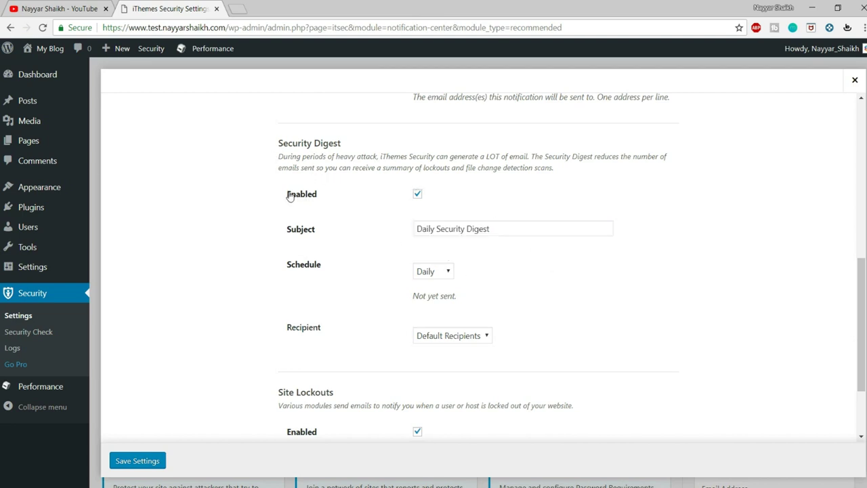
left_click(431, 271)
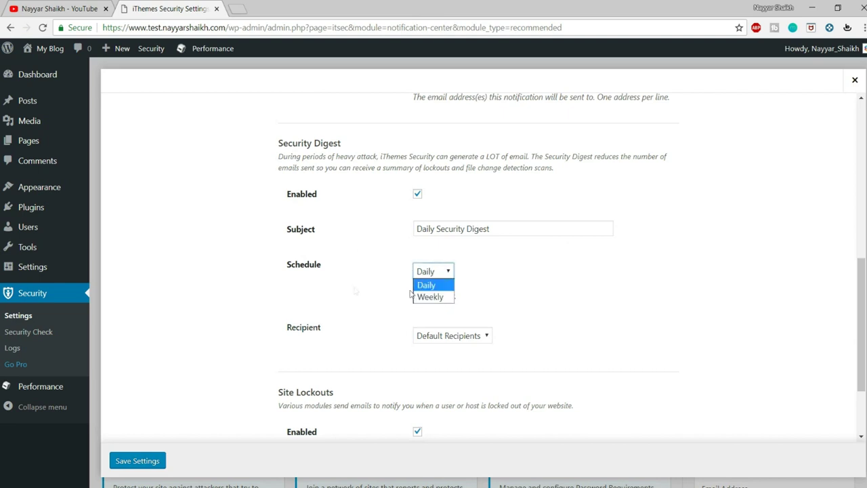
left_click(445, 289)
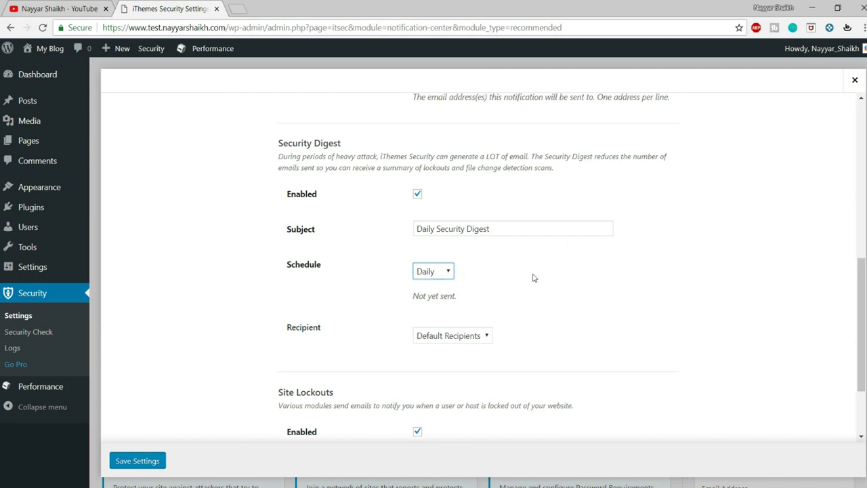
left_click_drag(277, 144, 359, 142)
left_click(360, 143)
scroll(487, 345, "up", 6)
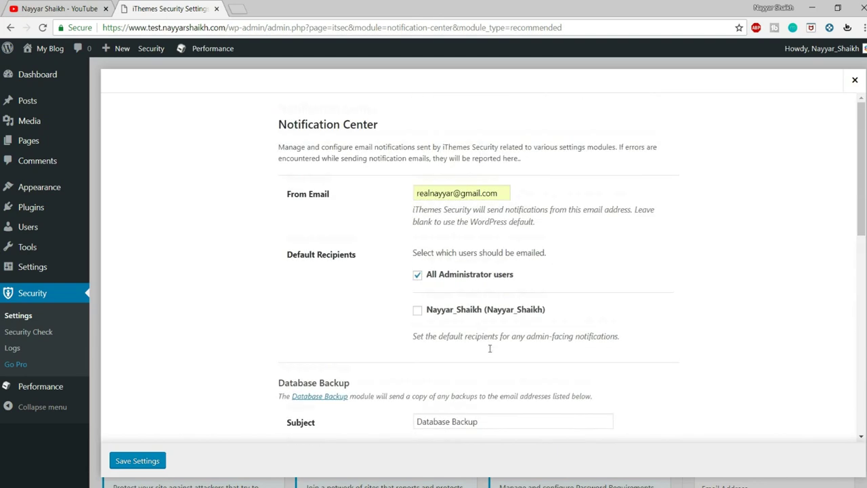
scroll(491, 329, "down", 8)
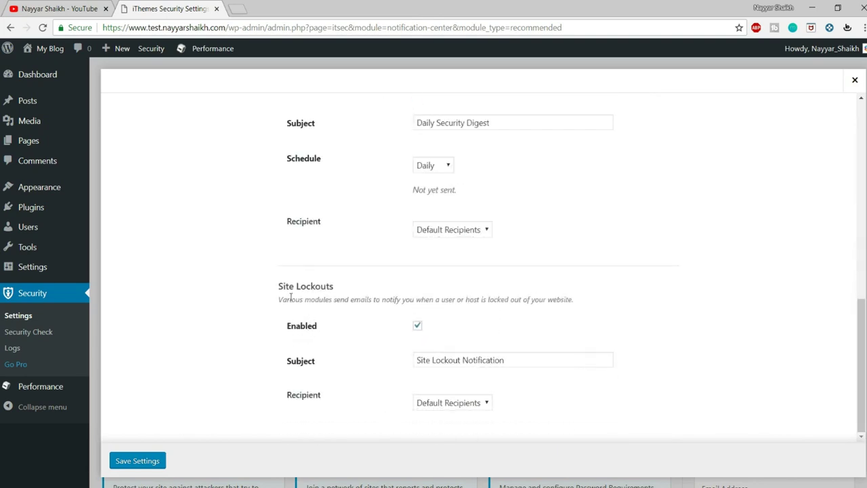
left_click_drag(278, 287, 353, 291)
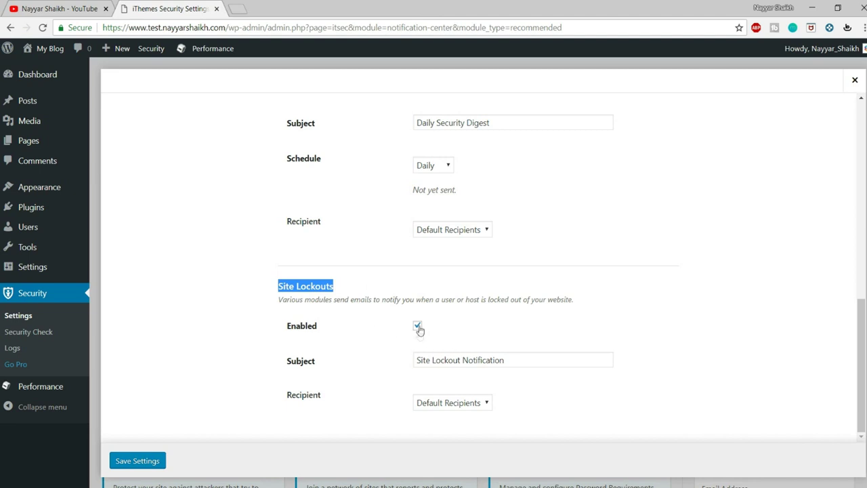
left_click(138, 461)
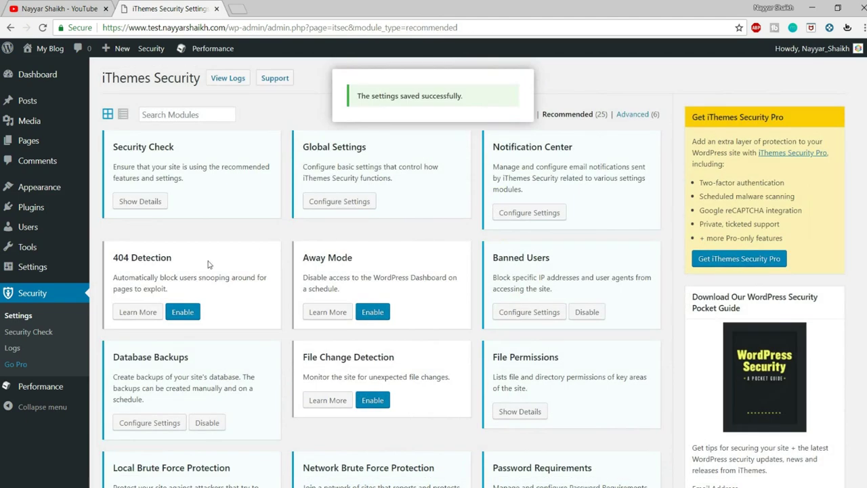
Enable 404 Detection and review its lockout rules: 3 lockouts before ban, 7-day memory
left_click(191, 312)
left_click(155, 312)
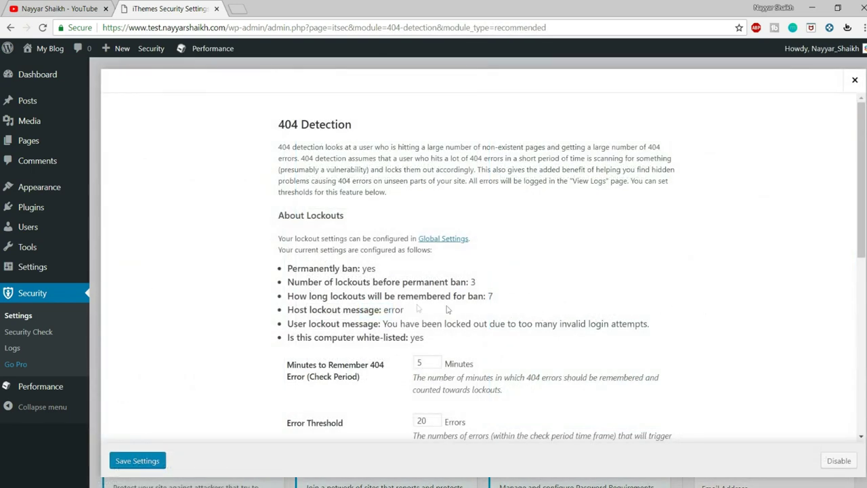
left_click_drag(287, 269, 498, 302)
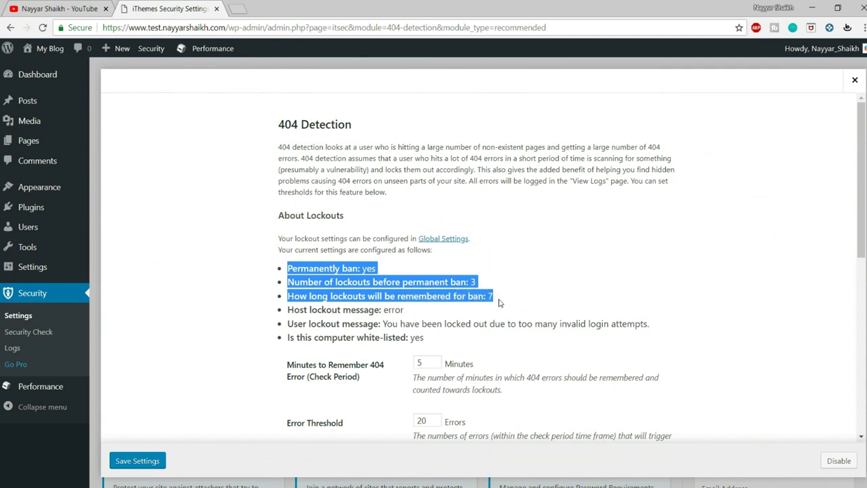
left_click(499, 303)
left_click_drag(287, 282, 495, 292)
left_click(503, 292)
left_click_drag(303, 300, 483, 297)
left_click(522, 301)
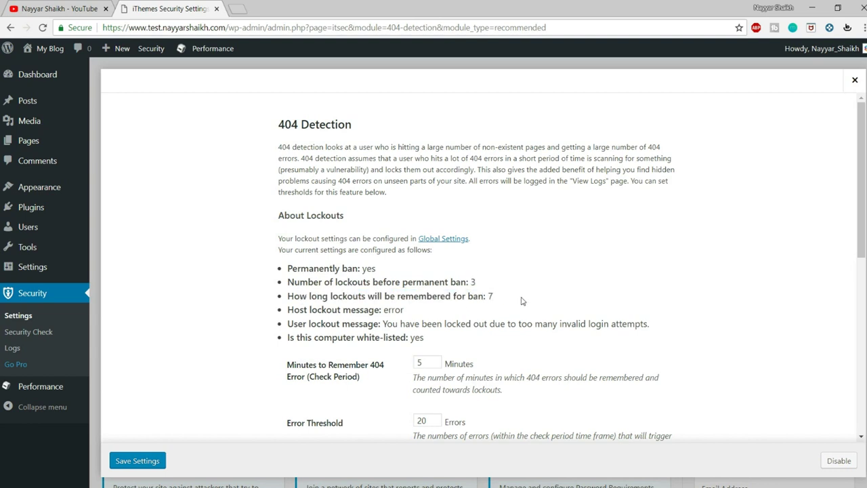
left_click_drag(488, 300, 495, 300)
Check the 5-minute check period and select the Error Threshold value 20
scroll(537, 298, "down", 1)
scroll(537, 298, "down", 2)
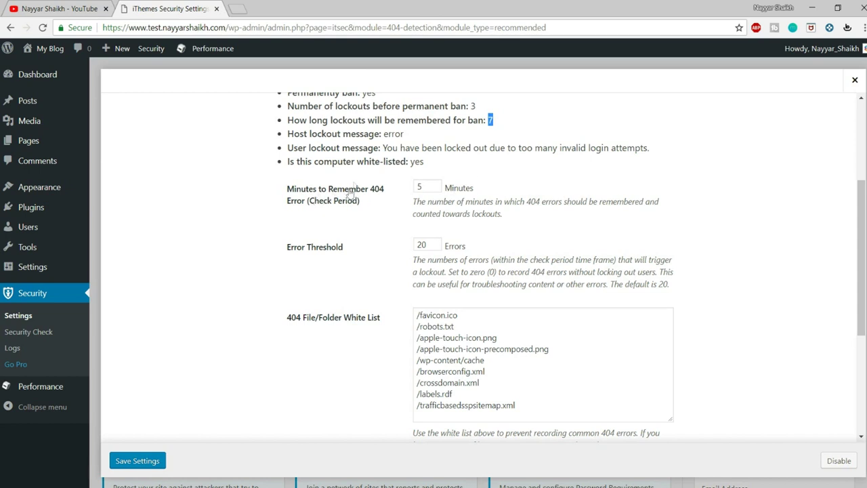
left_click_drag(365, 189, 373, 201)
left_click(376, 207)
left_click_drag(433, 244, 416, 245)
Set Minutes to Remember 404 Error to 30 and Error Threshold to 10
type("5")
left_click(511, 227)
left_click_drag(428, 184, 413, 190)
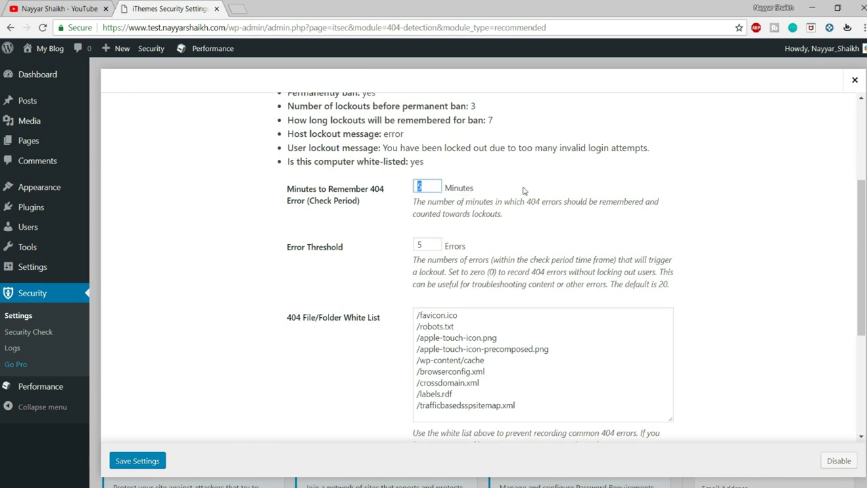
type("30")
left_click(433, 245)
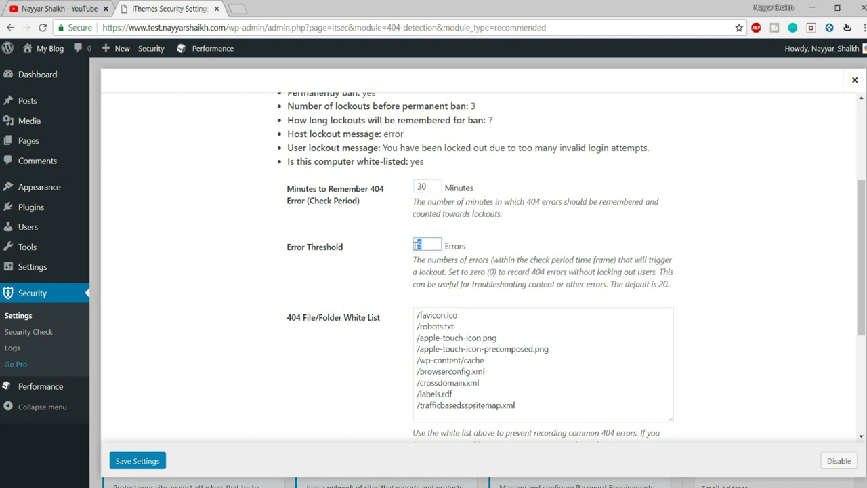
left_click(431, 186)
double_click(430, 187)
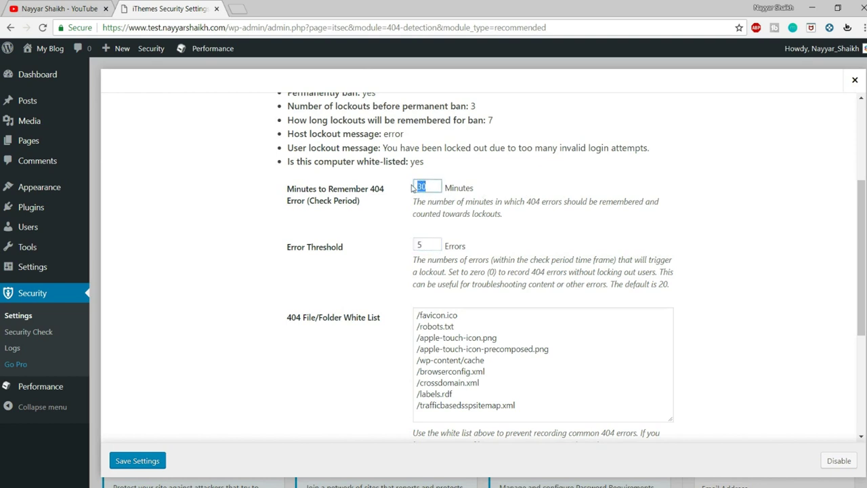
double_click(431, 248)
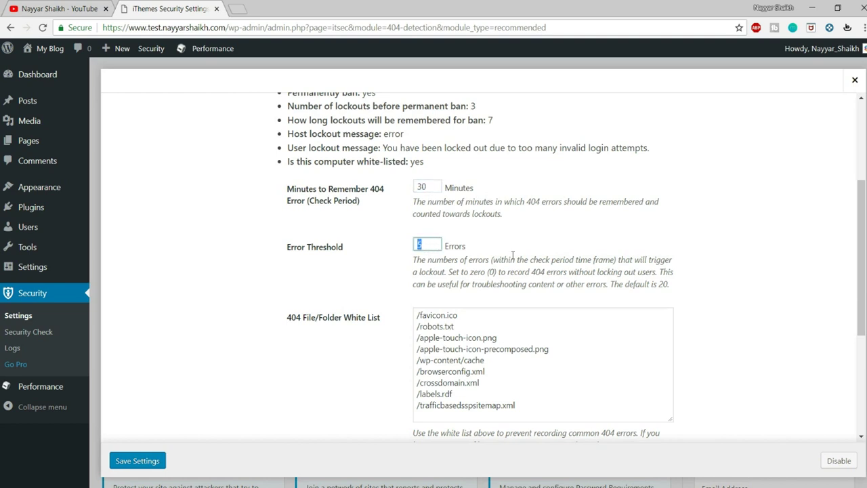
type("10")
Leave the 404 white list and ignored file types unchanged and save 404 Detection
scroll(822, 265, "down", 2)
left_click_drag(550, 292, 381, 195)
left_click(516, 267)
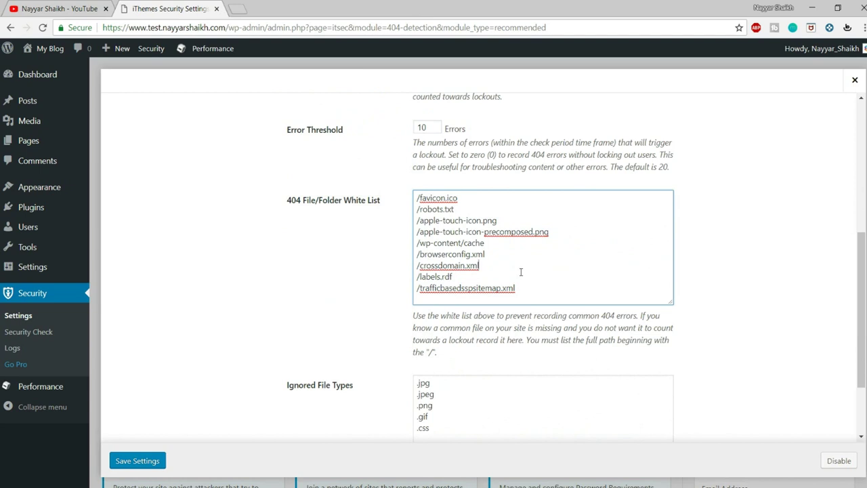
left_click_drag(535, 290, 404, 203)
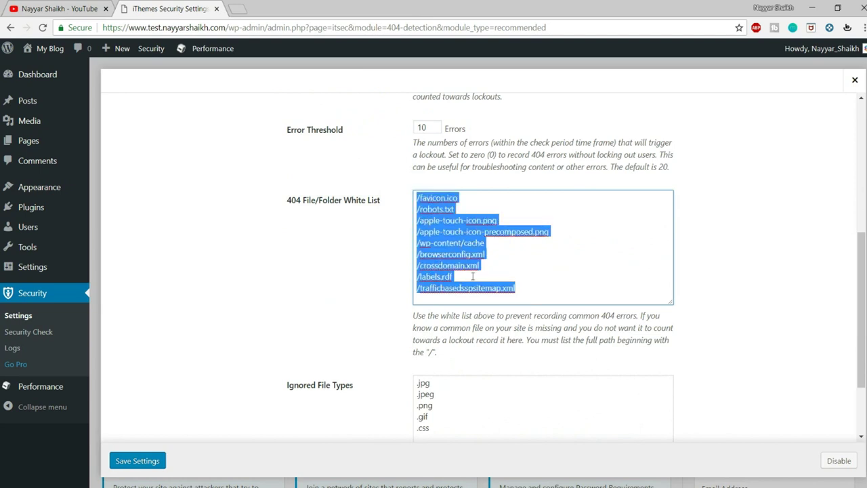
scroll(472, 275, "down", 3)
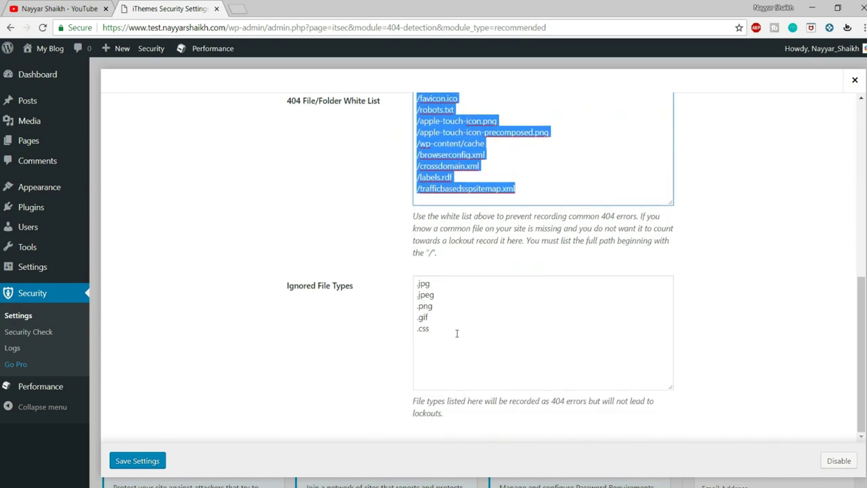
left_click_drag(457, 333, 409, 271)
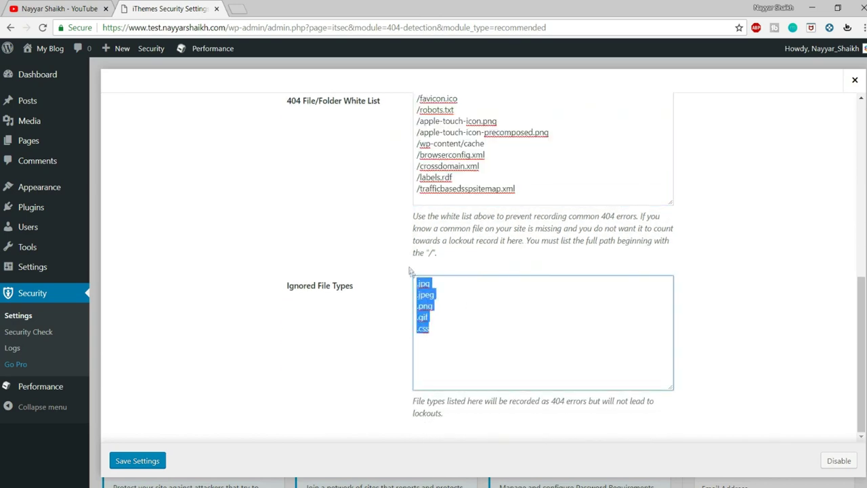
left_click(444, 337)
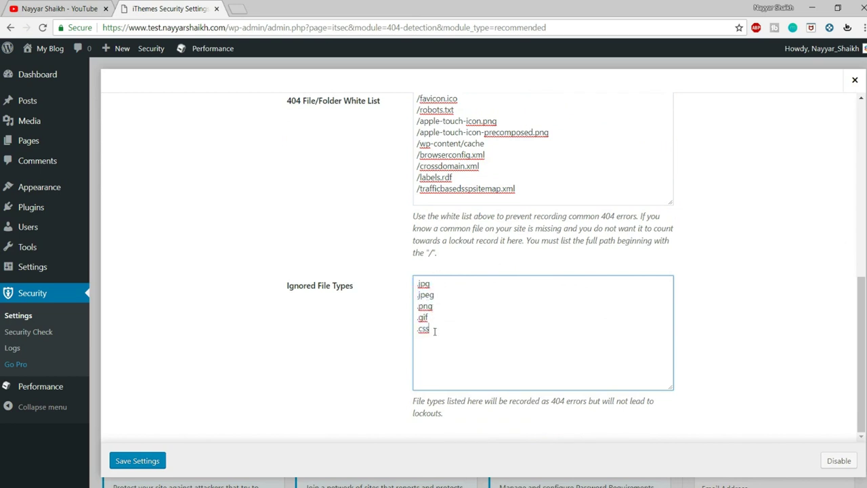
key("ctrl+a")
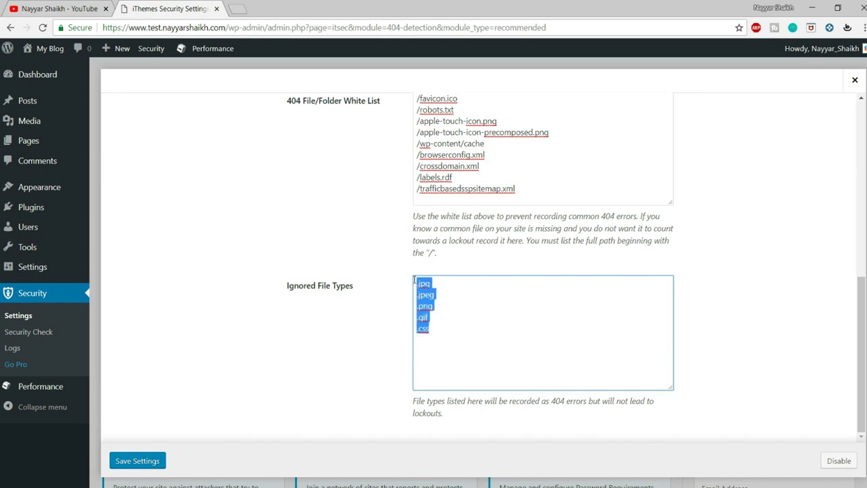
left_click(146, 462)
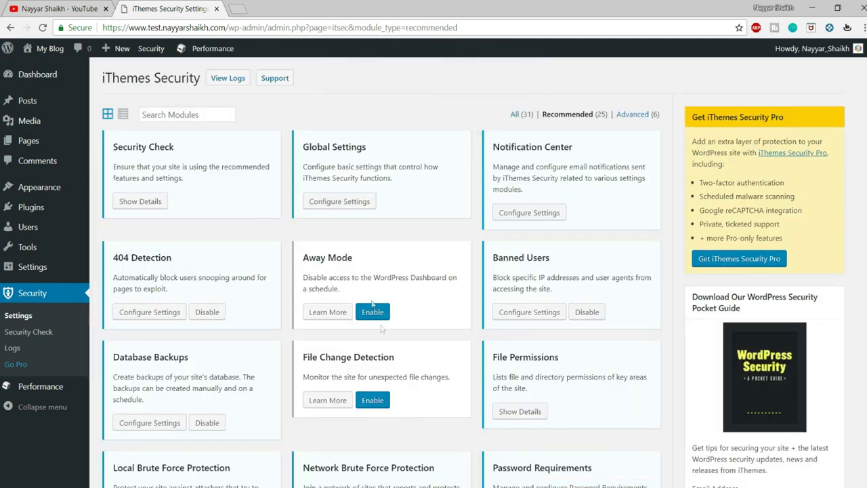
Enable Away Mode and set its start time to 12 am and end time to 7 am
left_click(378, 316)
left_click(340, 312)
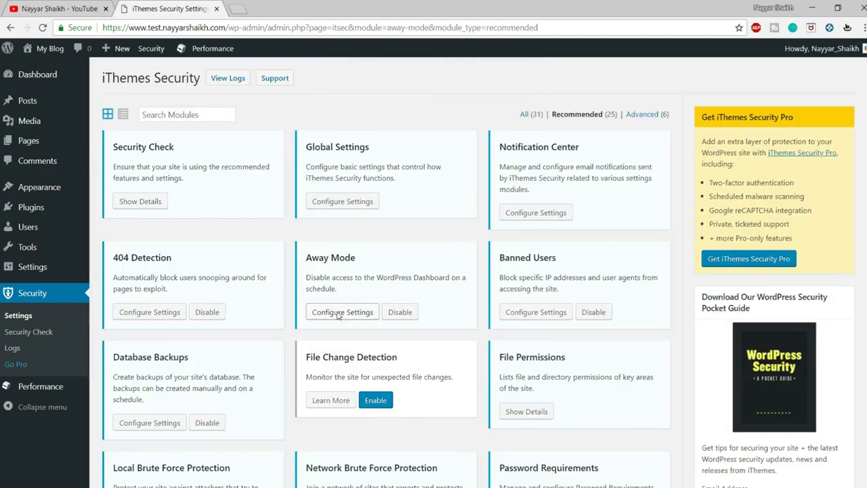
scroll(634, 308, "down", 1)
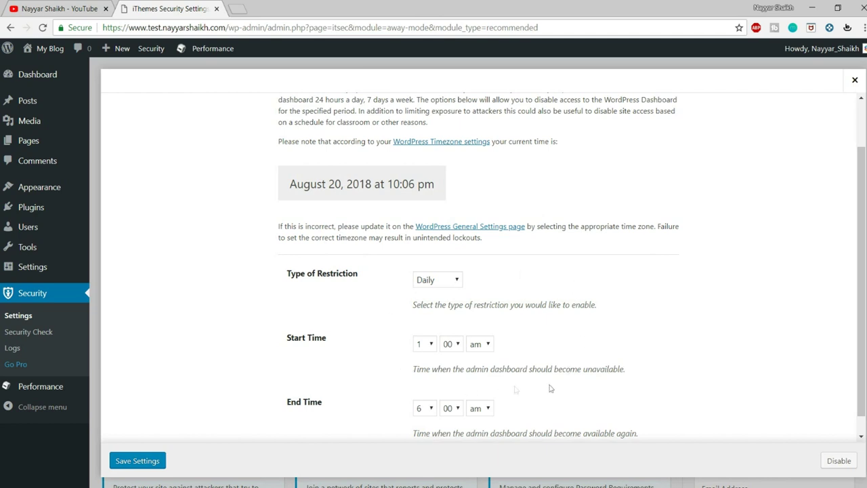
scroll(573, 291, "down", 1)
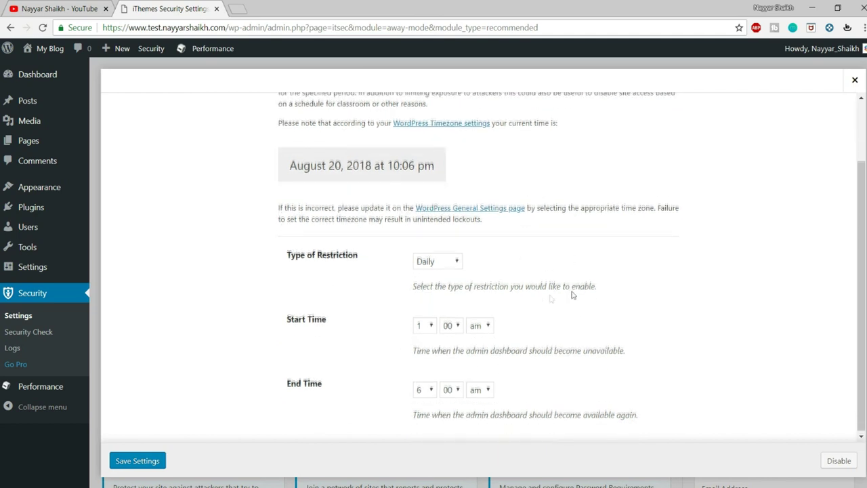
left_click(438, 260)
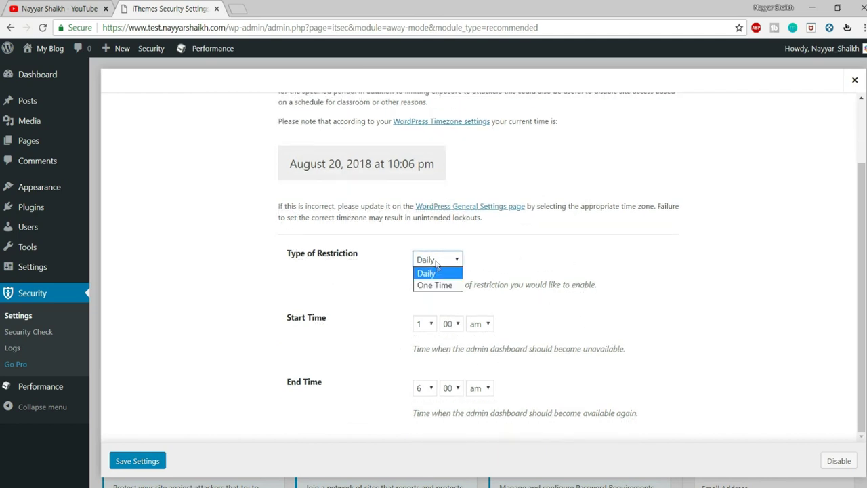
left_click(437, 273)
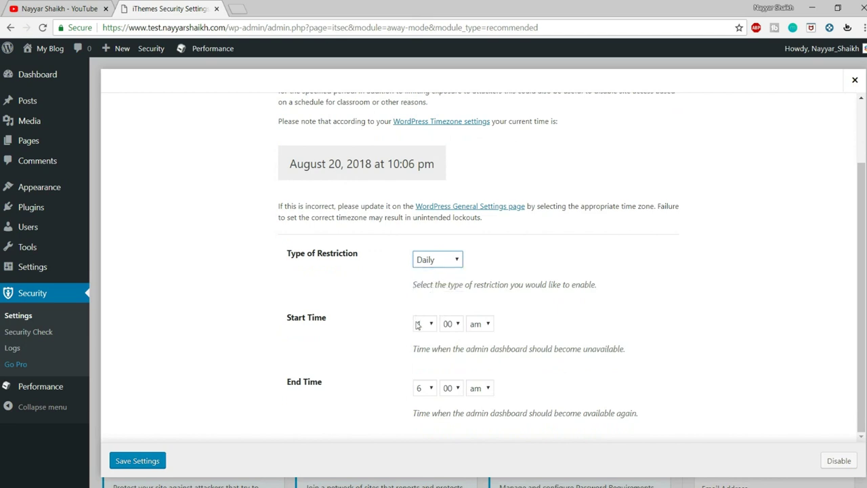
left_click(419, 325)
left_click(427, 467)
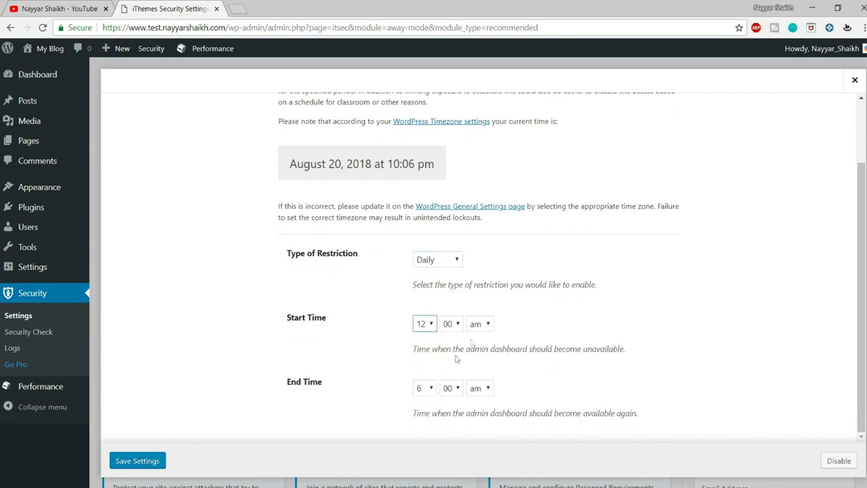
left_click(432, 389)
left_click(431, 317)
Change the restriction to One Time starting 2018-08-21 and save Away Mode
left_click(456, 260)
left_click(441, 286)
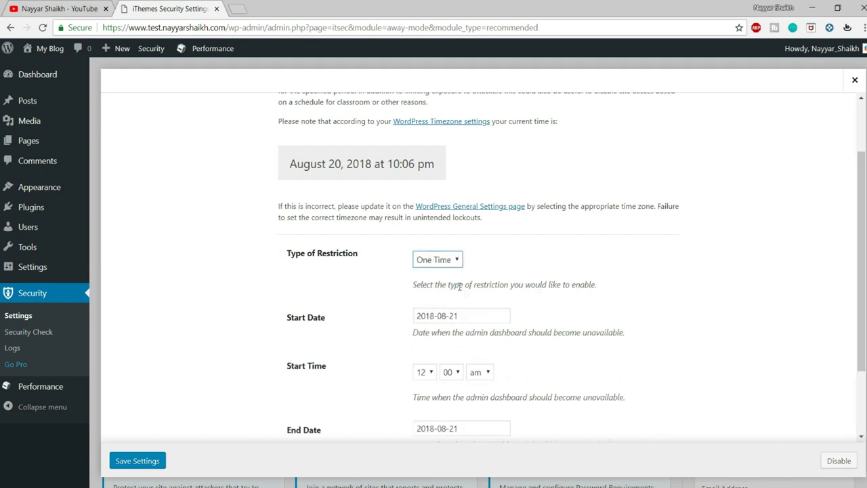
scroll(514, 298, "down", 1)
left_click(473, 261)
left_click(572, 321)
scroll(491, 376, "down", 1)
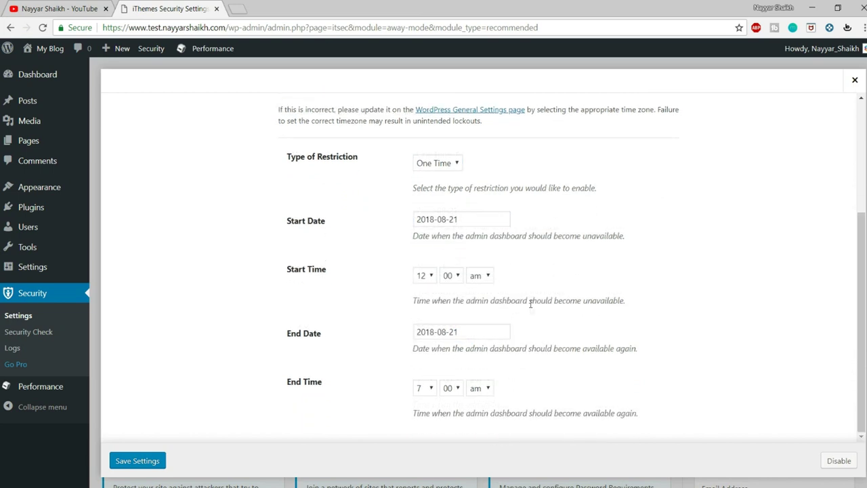
scroll(498, 271, "up", 3)
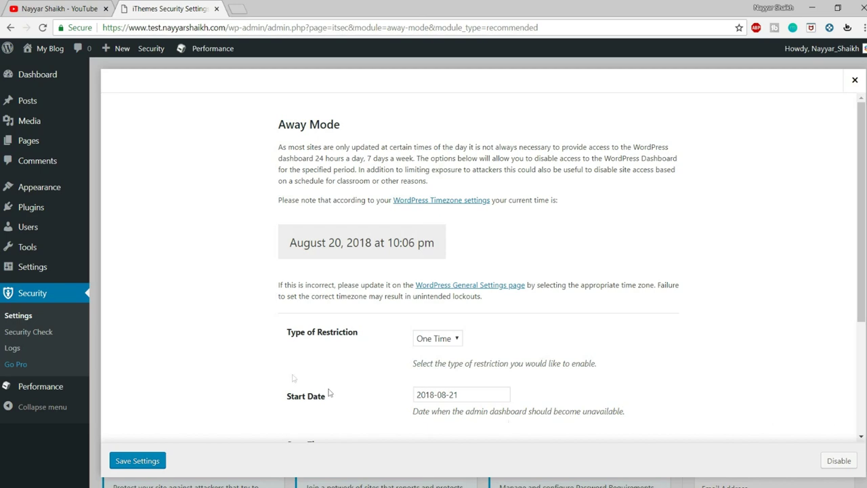
left_click(131, 466)
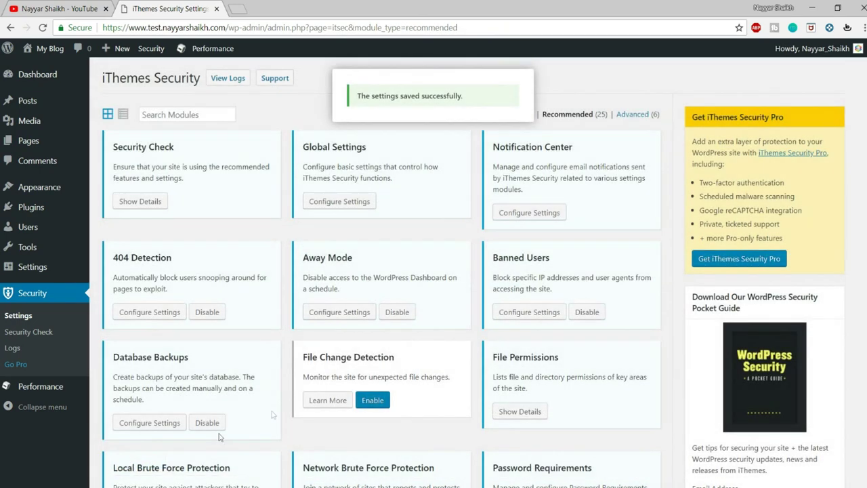
Open the Banned Users settings and turn on the HackRepair.com Default Blacklist
left_click(397, 314)
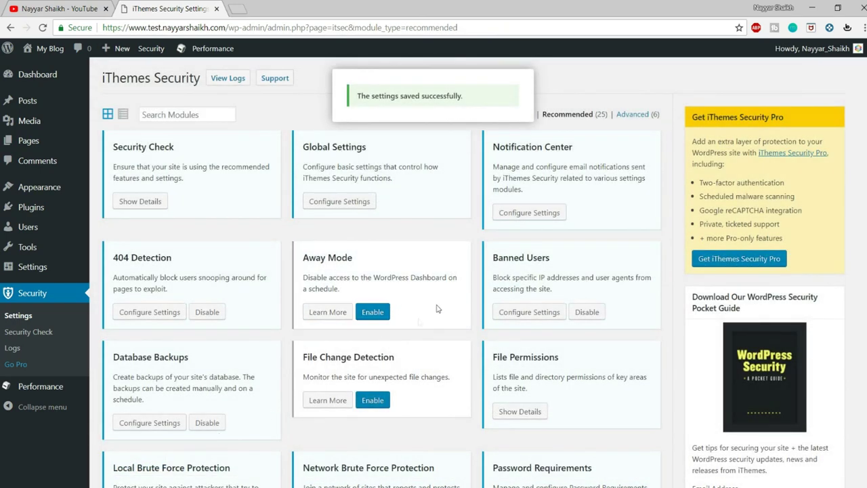
left_click(531, 313)
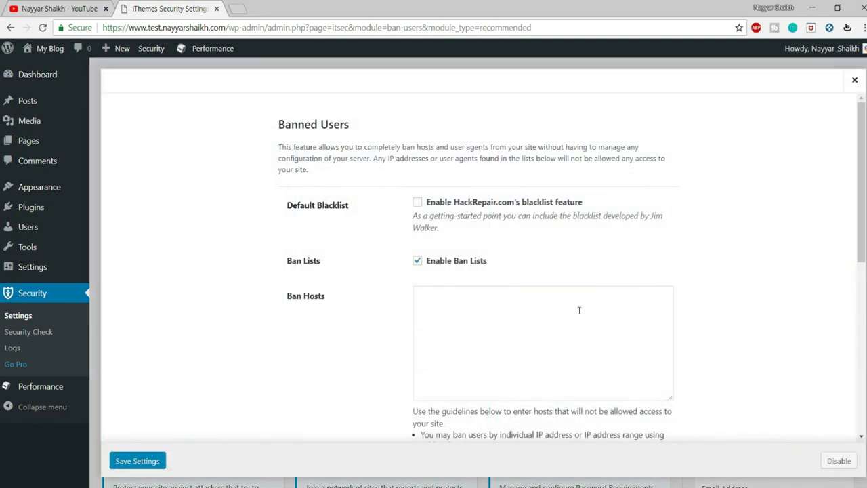
left_click(417, 202)
left_click_drag(287, 205, 358, 212)
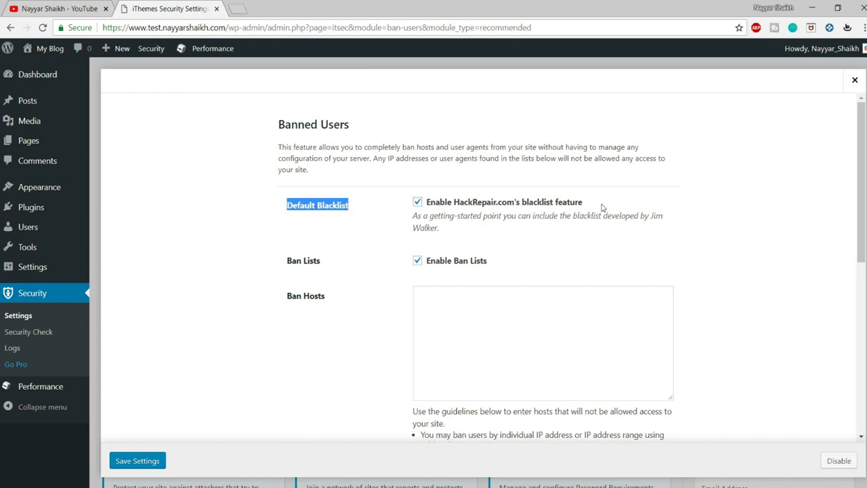
left_click_drag(453, 203, 515, 204)
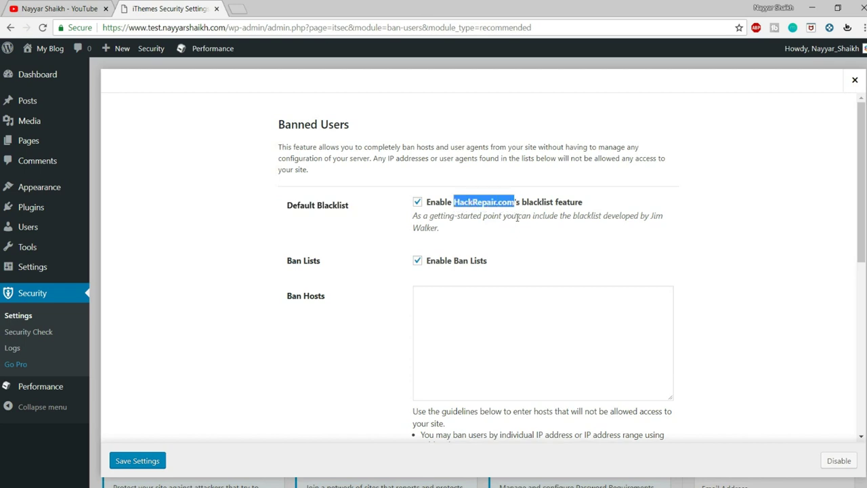
left_click(517, 216)
Toggle the HackRepair.com blacklist off and back on, then save Banned Users
left_click_drag(457, 205, 503, 211)
left_click(503, 210)
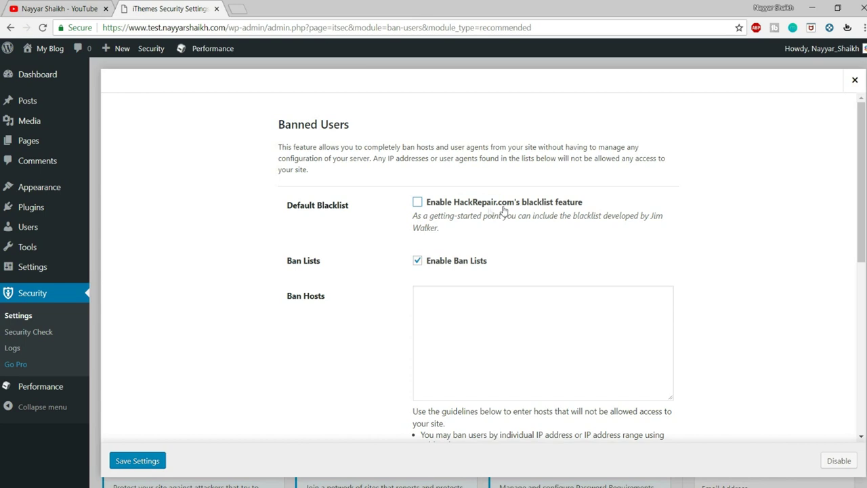
left_click(460, 203)
scroll(521, 220, "down", 5)
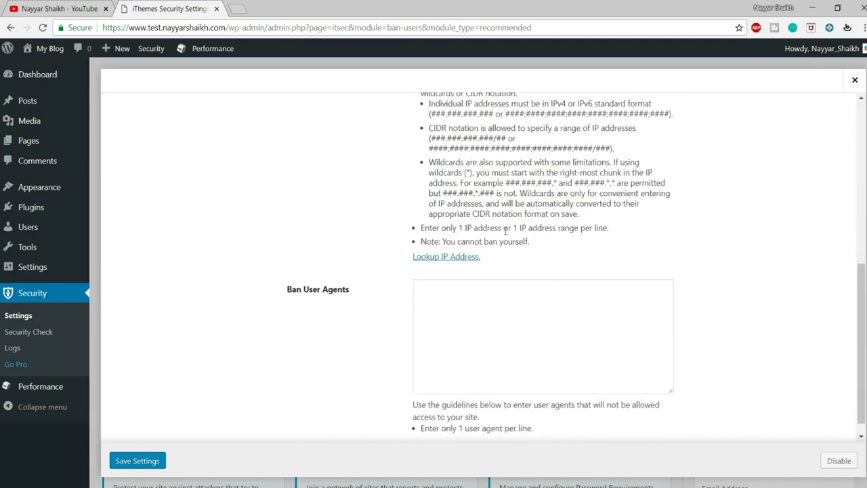
left_click(136, 460)
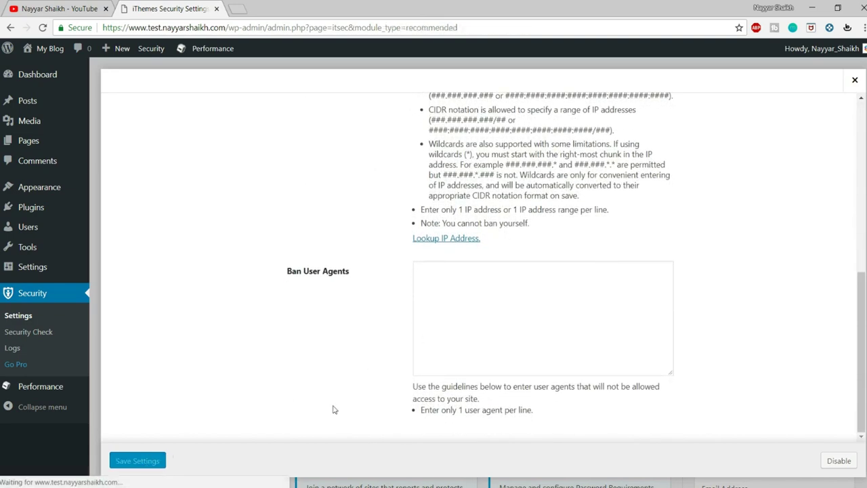
scroll(168, 180, "down", 2)
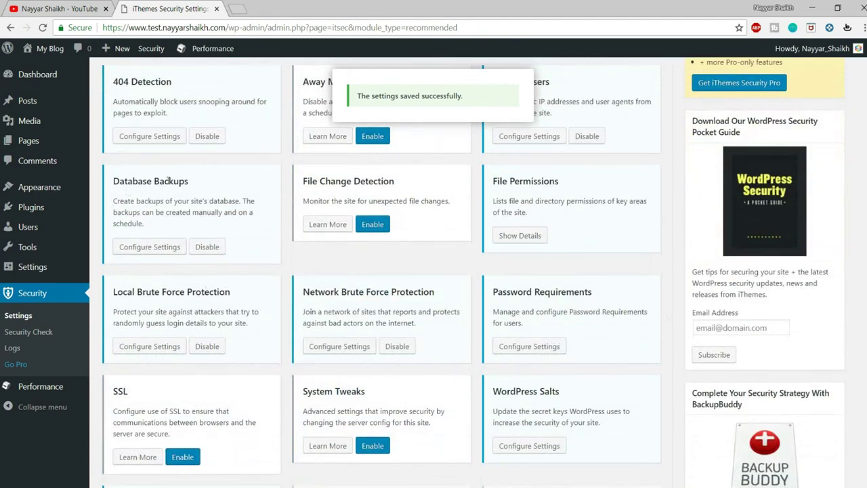
Open the Database Backups settings and try a Backups to Retain value of 3
left_click(172, 247)
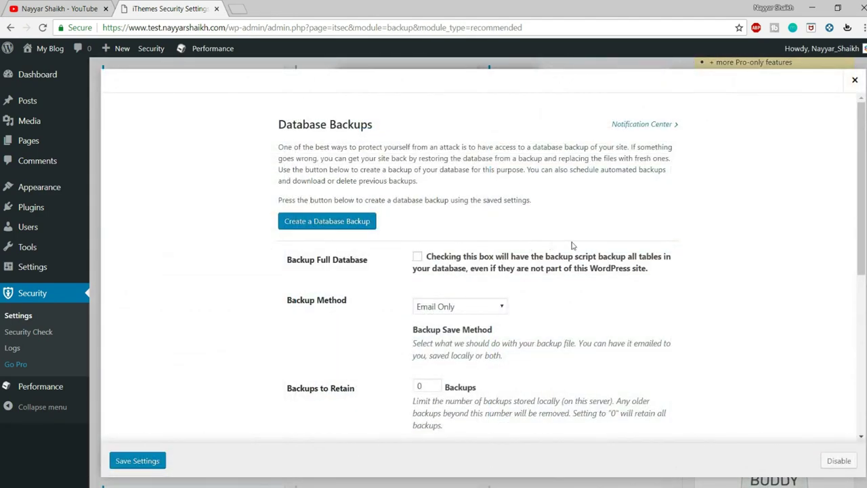
scroll(718, 298, "down", 2)
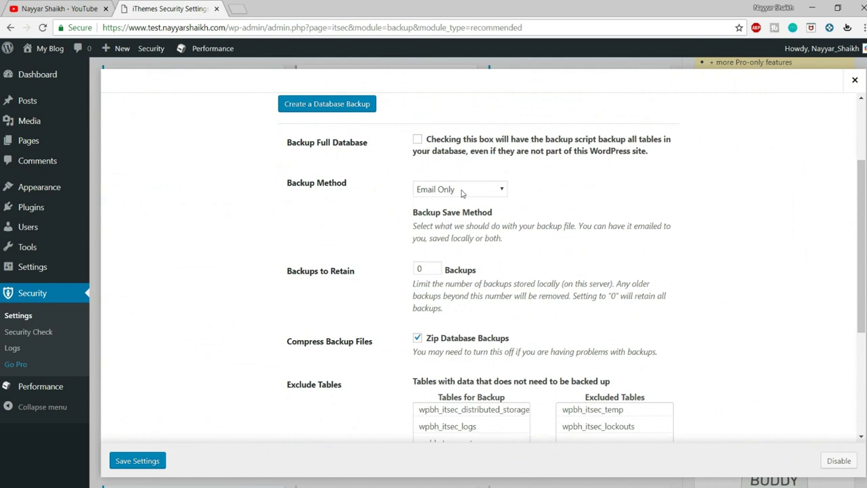
double_click(421, 269)
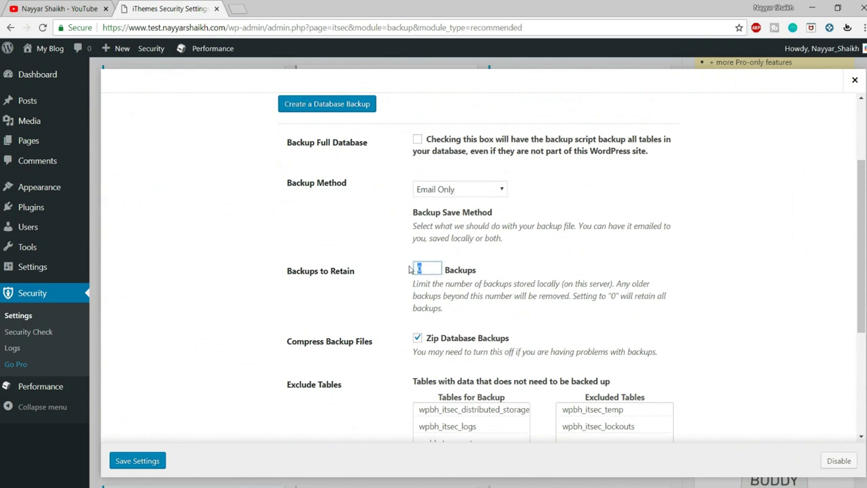
type("3")
left_click(613, 265)
double_click(421, 269)
left_click(752, 300)
Keep Email Only as the backup method and set Backups to Retain to 0
left_click(449, 189)
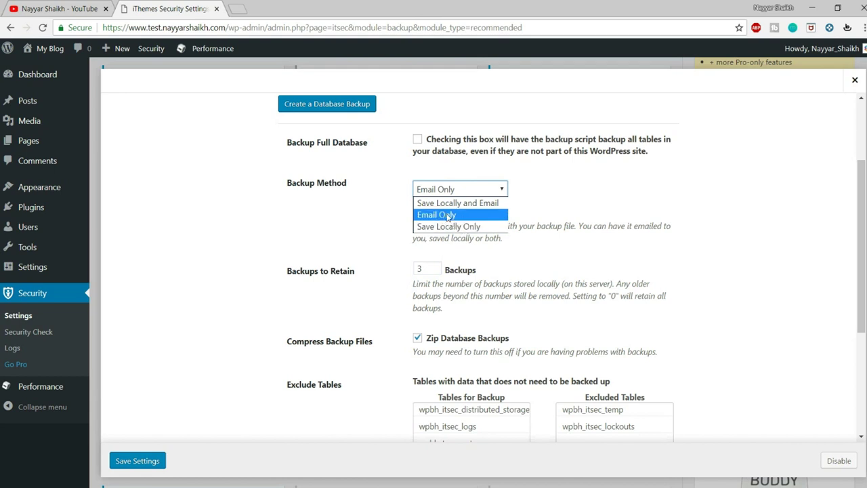
left_click(448, 215)
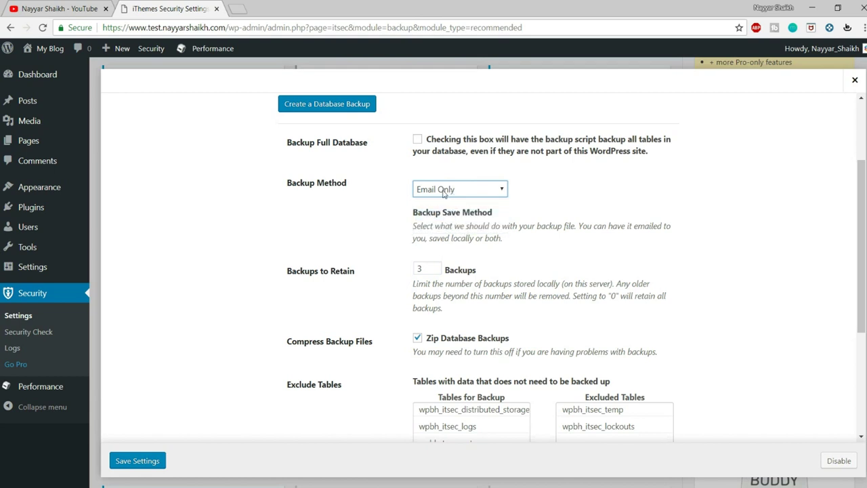
left_click_drag(435, 269, 416, 269)
type("0")
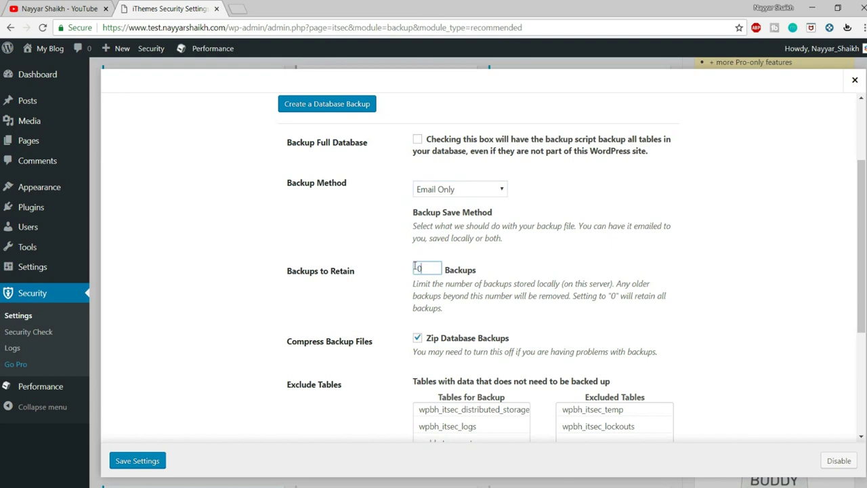
left_click(541, 310)
Review the excluded backup tables and save the Database Backups settings
scroll(732, 242, "down", 2)
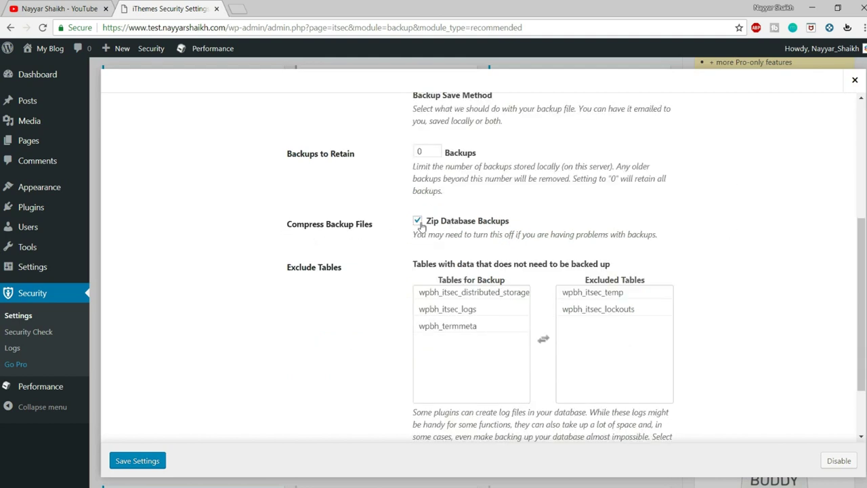
scroll(524, 233, "down", 1)
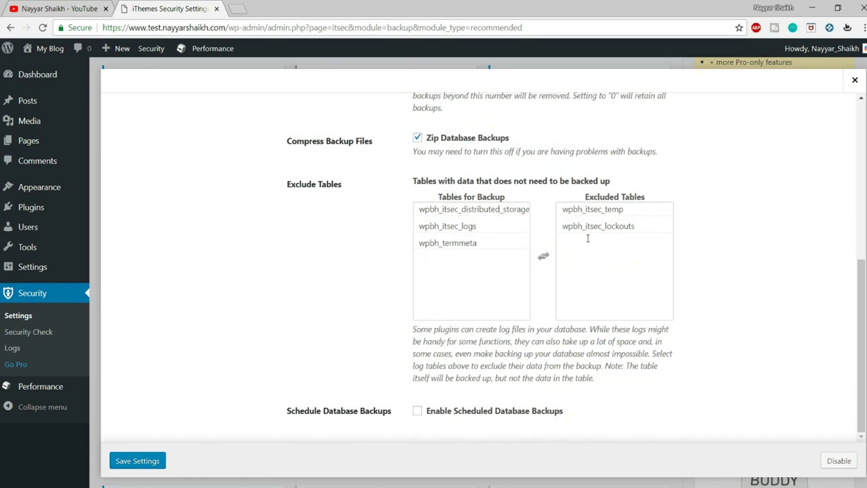
left_click(474, 208)
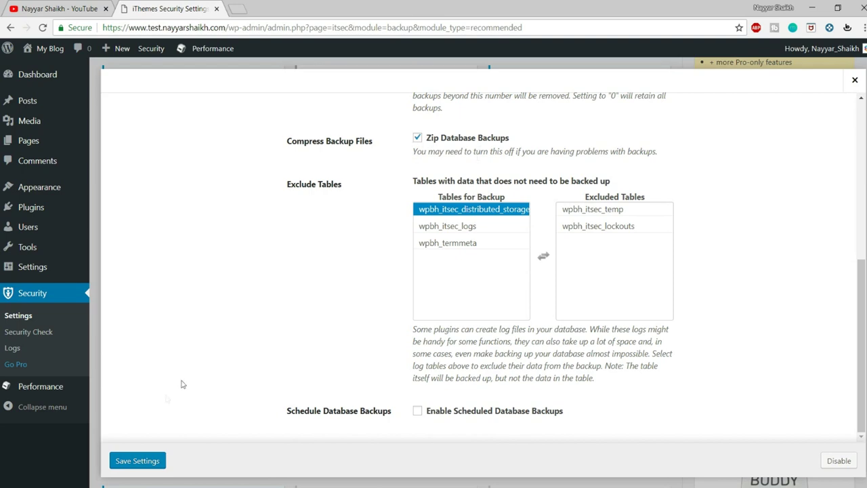
left_click(149, 463)
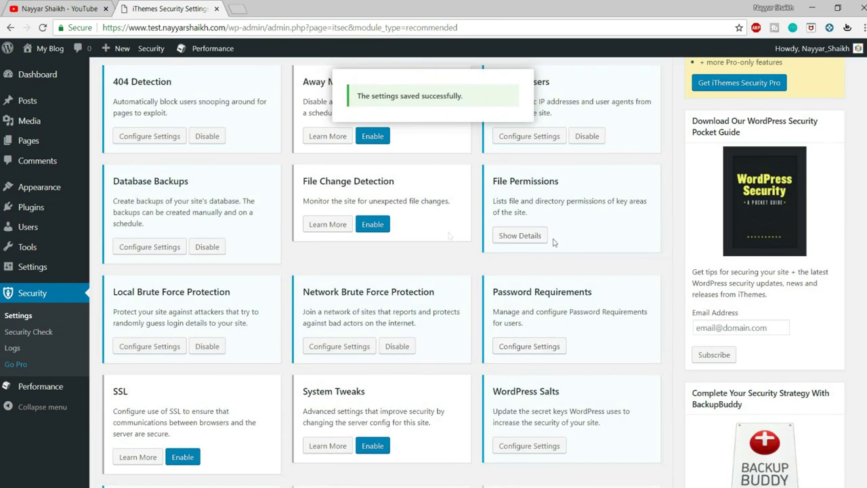
scroll(281, 277, "up", 1)
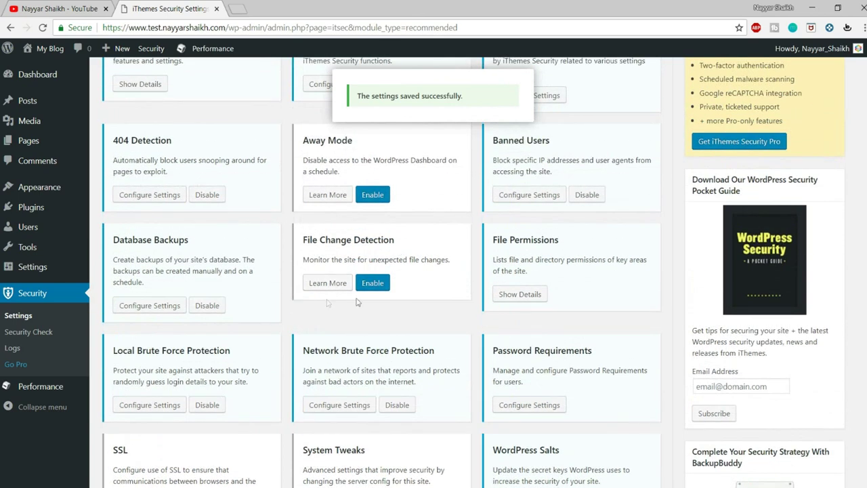
Enable File Change Detection, review its options, and save the default settings
left_click(379, 283)
left_click(354, 284)
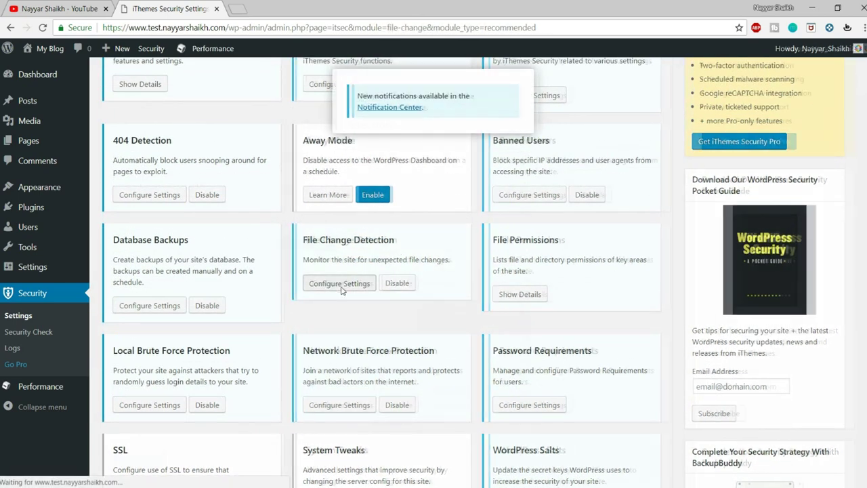
scroll(683, 315, "down", 4)
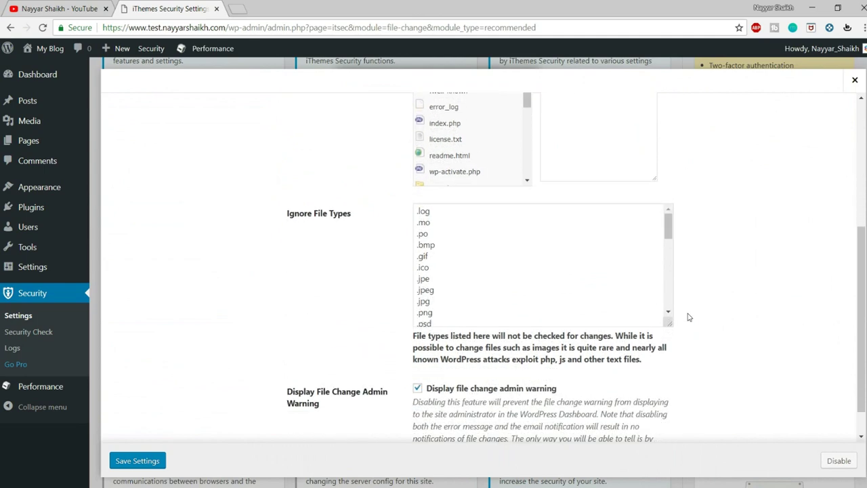
scroll(656, 293, "up", 4)
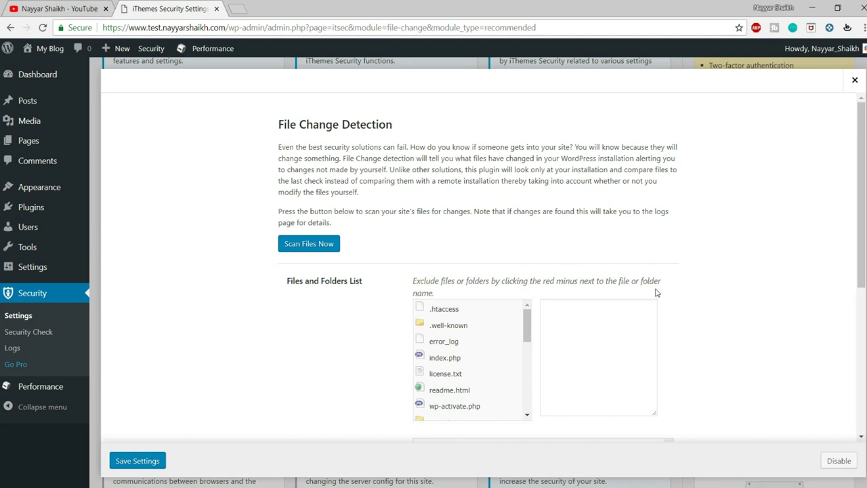
scroll(459, 325, "down", 1)
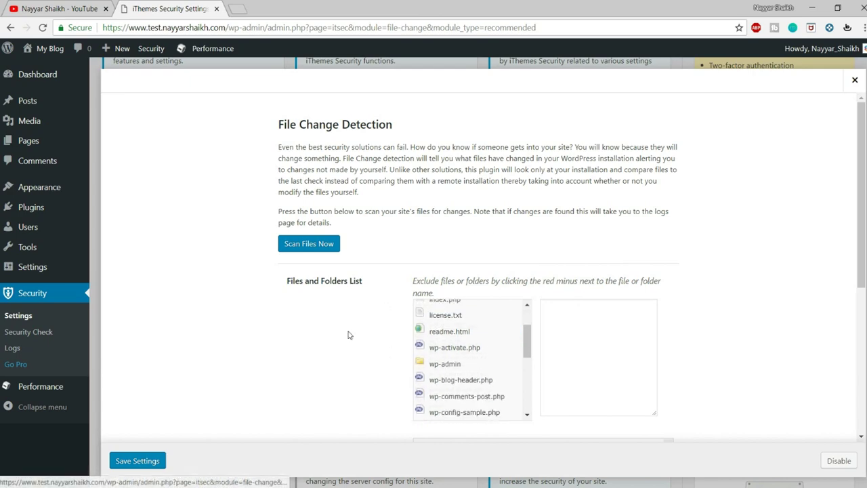
scroll(311, 359, "down", 1)
left_click(150, 461)
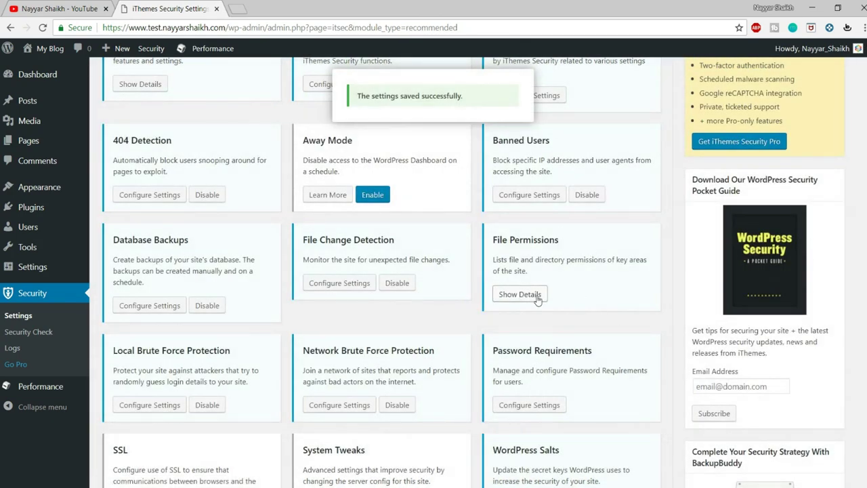
View the File Permissions details, then bring up the Local Brute Force Protection settings
left_click(536, 298)
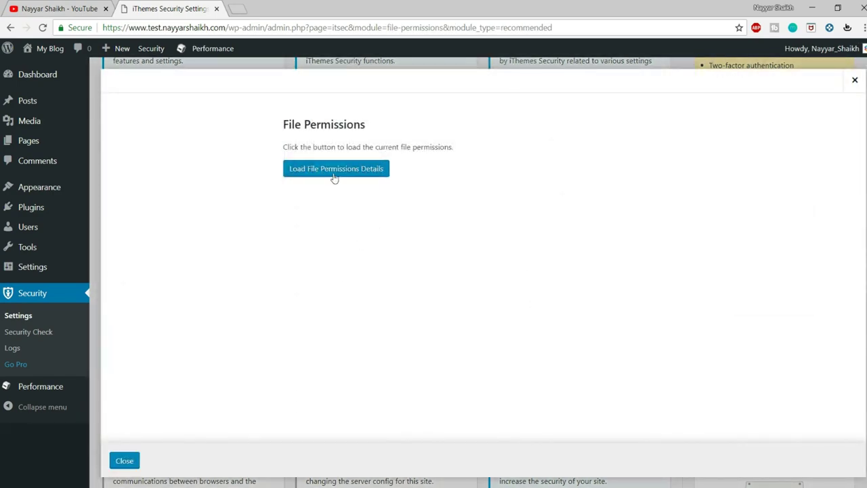
left_click(853, 79)
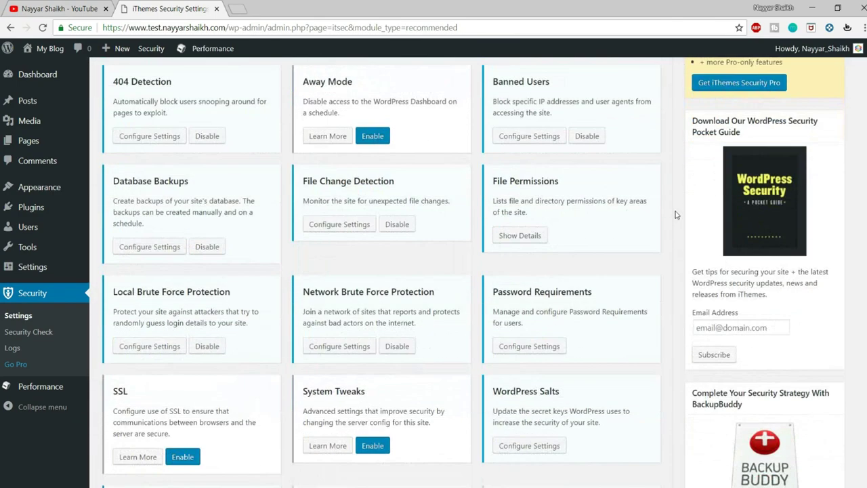
scroll(676, 214, "down", 2)
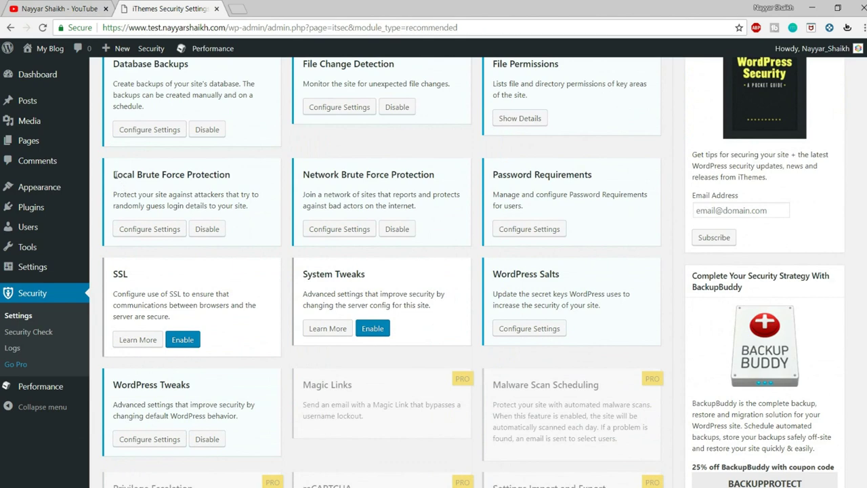
left_click_drag(115, 175, 238, 175)
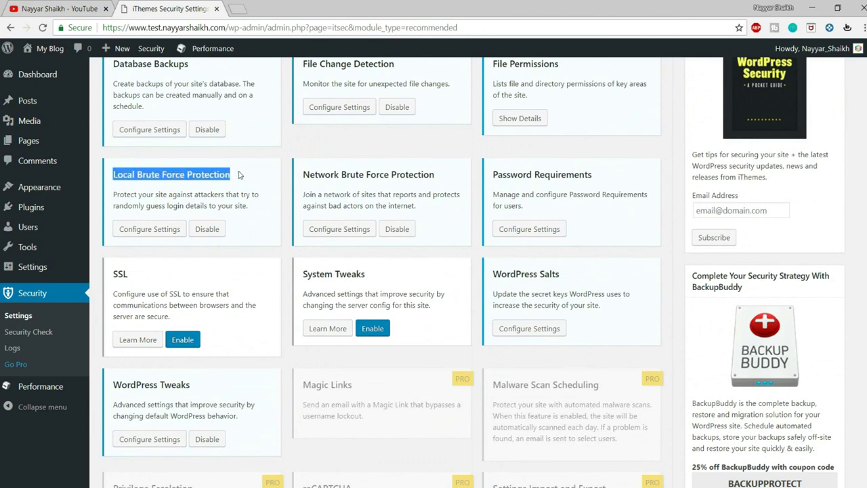
left_click_drag(309, 174, 443, 174)
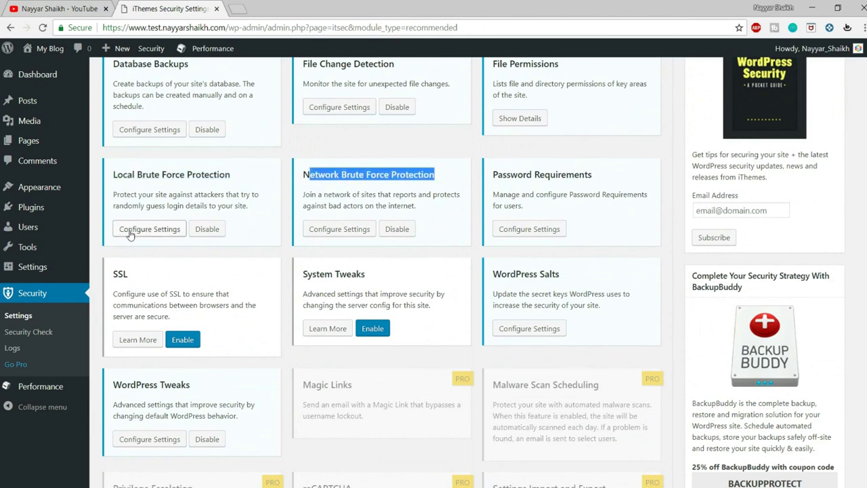
left_click(131, 230)
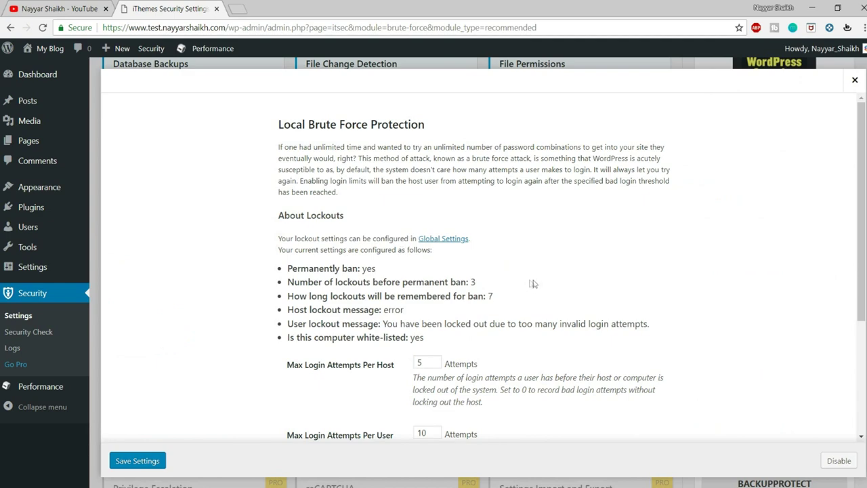
scroll(611, 296, "down", 1)
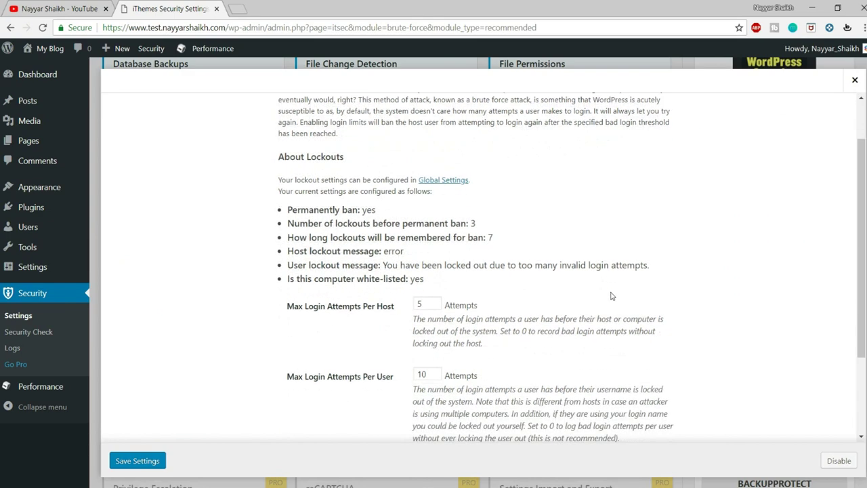
scroll(611, 296, "down", 2)
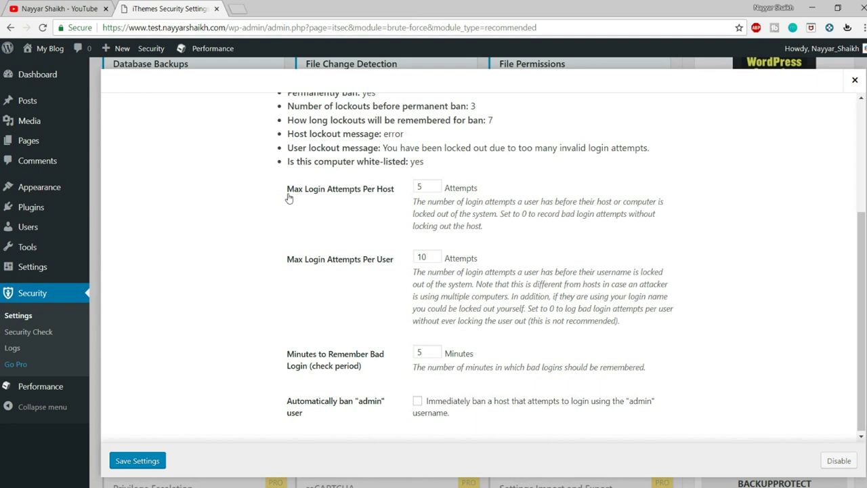
left_click_drag(428, 188, 383, 196)
left_click_drag(287, 190, 400, 193)
left_click(417, 190)
left_click(531, 185)
left_click_drag(289, 266, 391, 265)
double_click(423, 257)
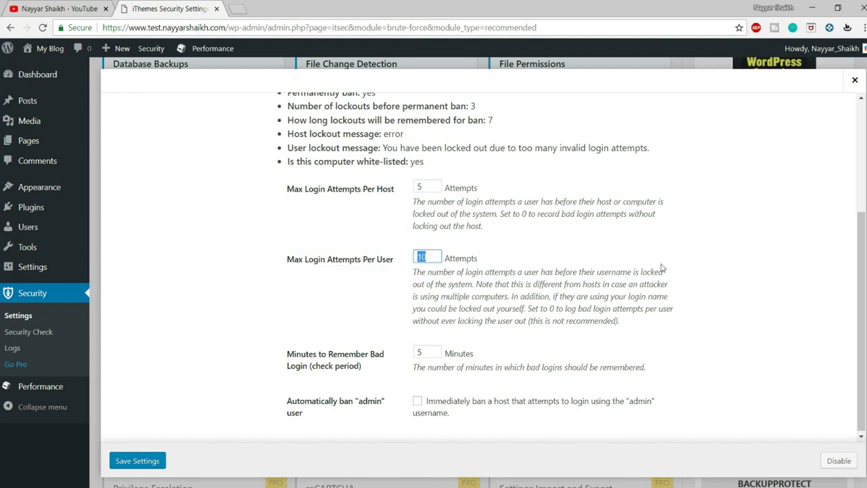
double_click(424, 348)
left_click(494, 349)
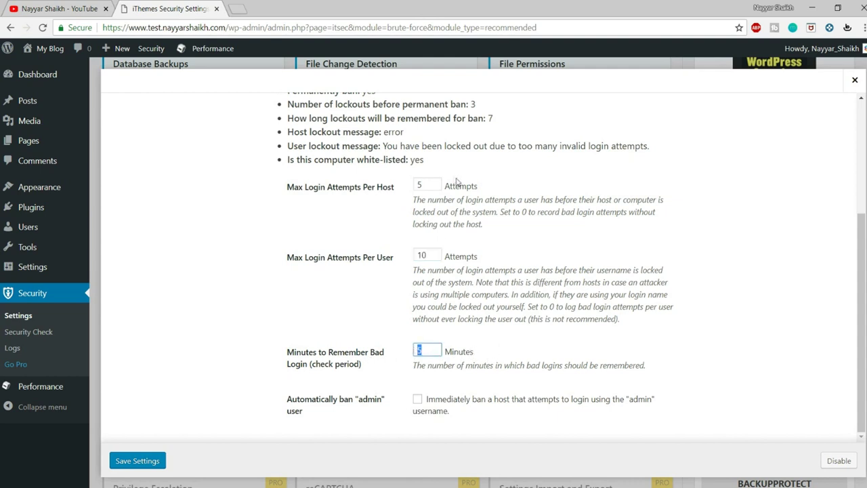
left_click_drag(434, 184, 411, 188)
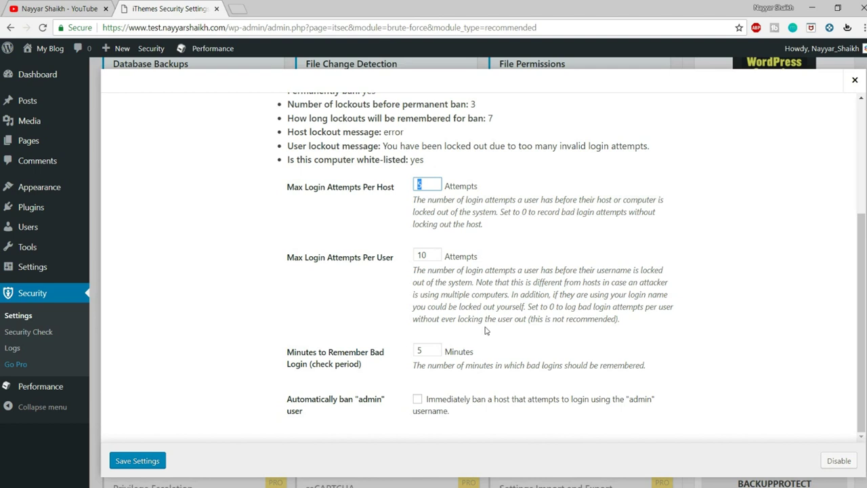
left_click_drag(425, 351, 417, 349)
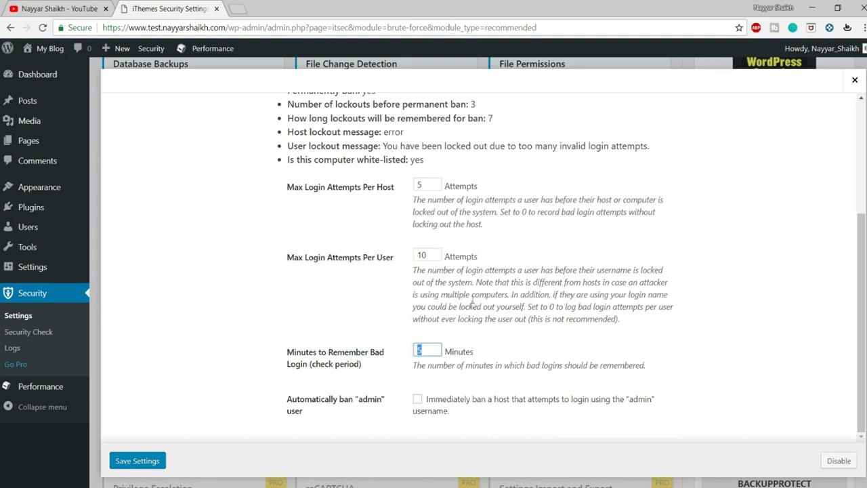
Tick 'Automatically ban "admin" user' and save the Local Brute Force Protection settings
left_click_drag(285, 398, 317, 413)
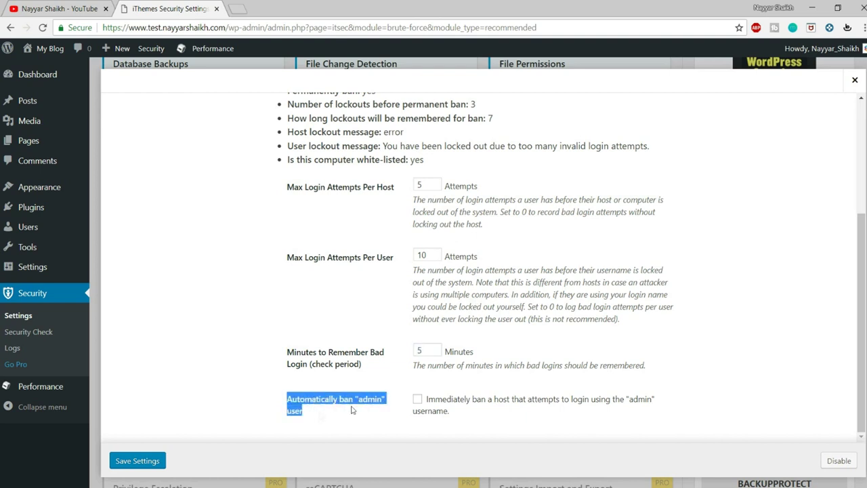
left_click(401, 414)
left_click(417, 399)
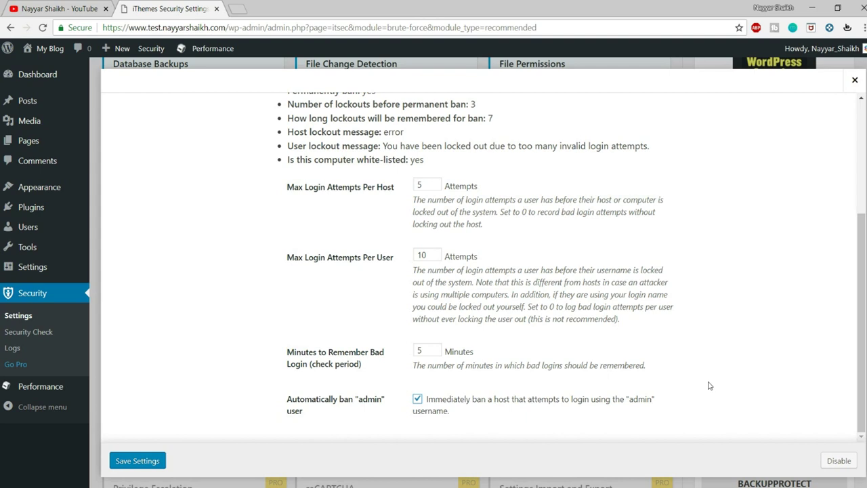
left_click_drag(628, 401, 652, 405)
left_click(136, 466)
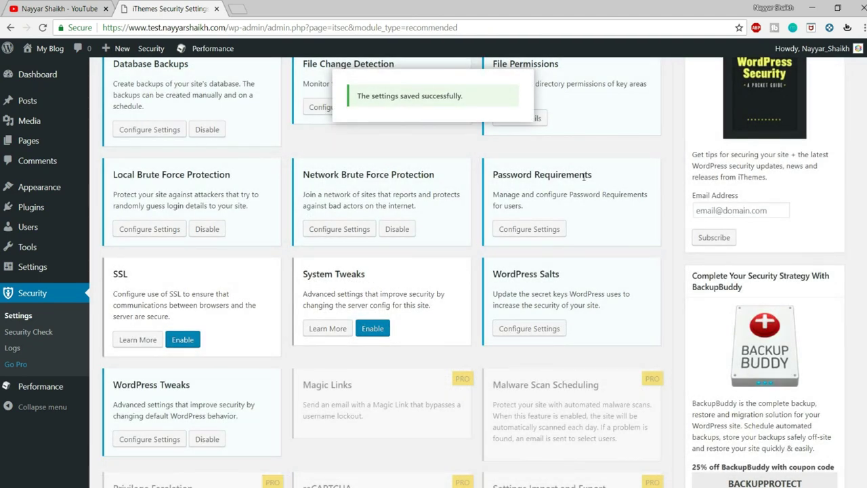
Check the site's secure connection details in the browser before configuring SSL
left_click_drag(493, 178, 600, 184)
left_click(600, 184)
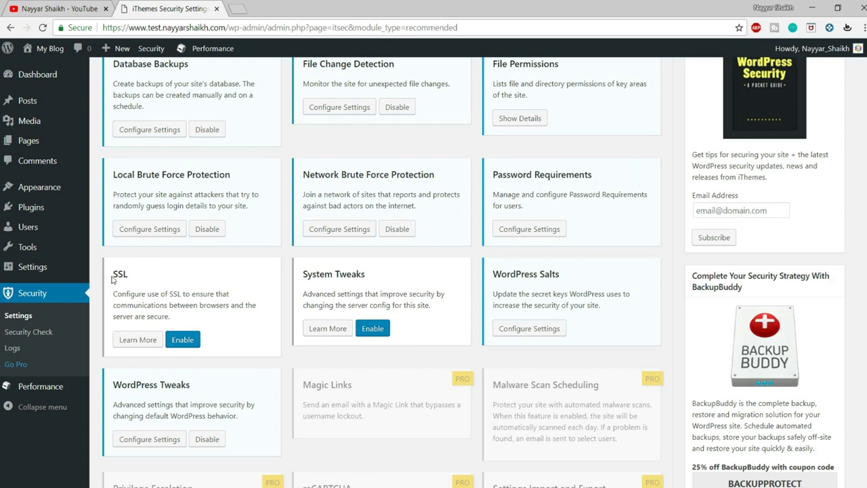
left_click_drag(112, 279, 132, 276)
left_click(168, 281)
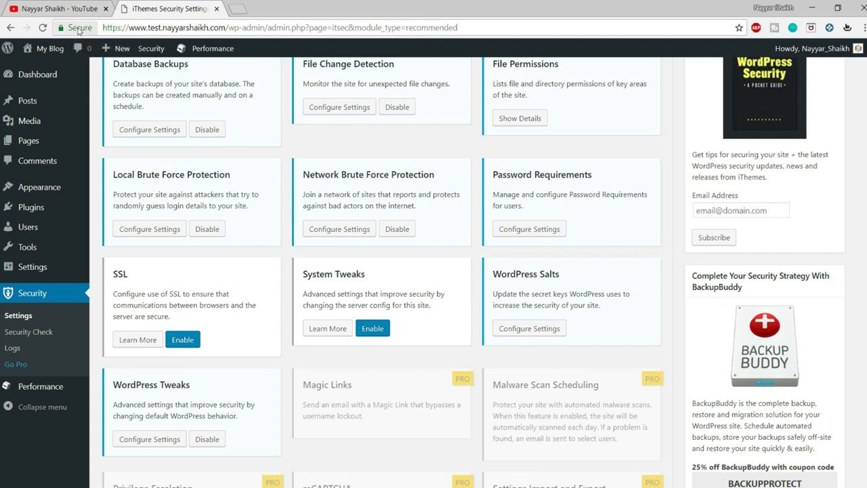
left_click(79, 29)
left_click(227, 46)
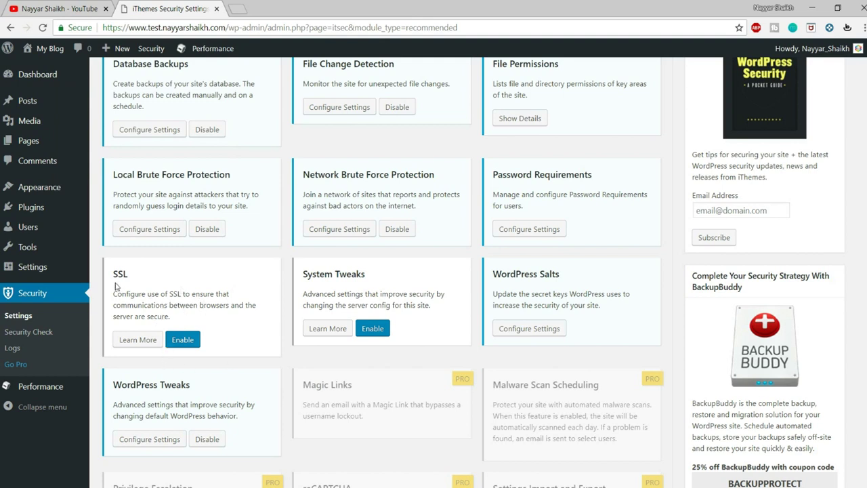
Enable SSL with all HTTP page requests redirected to HTTPS, save, then enable System Tweaks
left_click(182, 339)
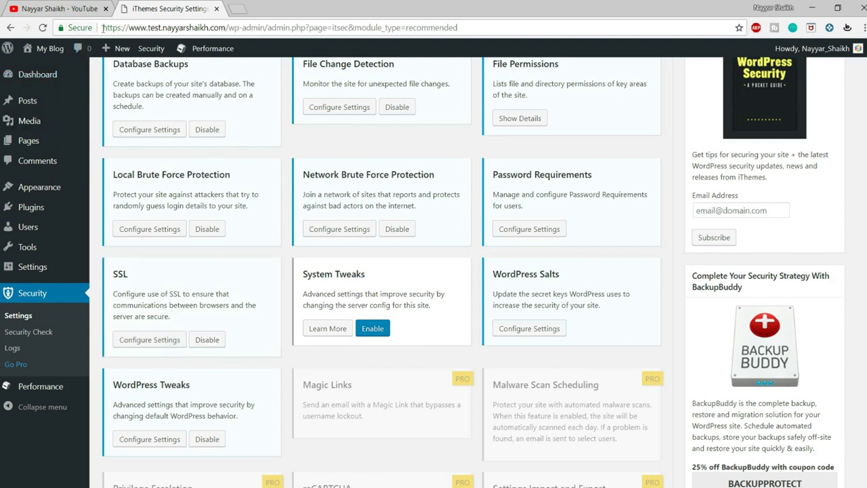
left_click(151, 339)
left_click(444, 287)
left_click(444, 315)
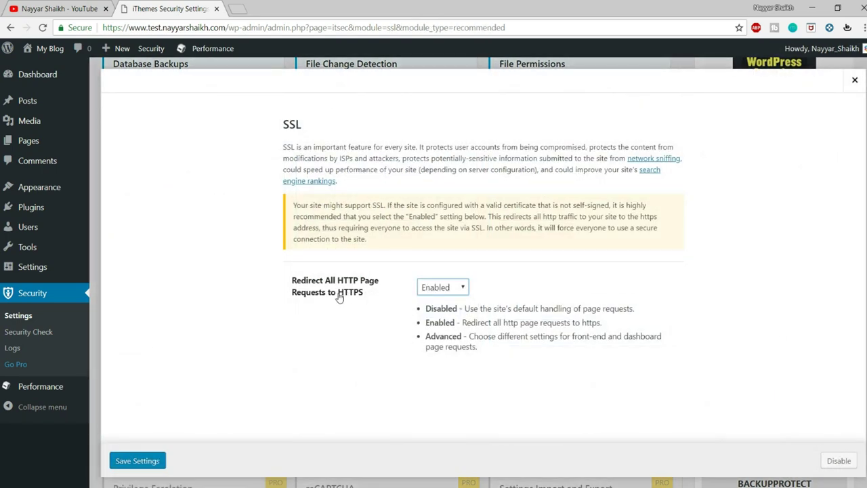
left_click(122, 460)
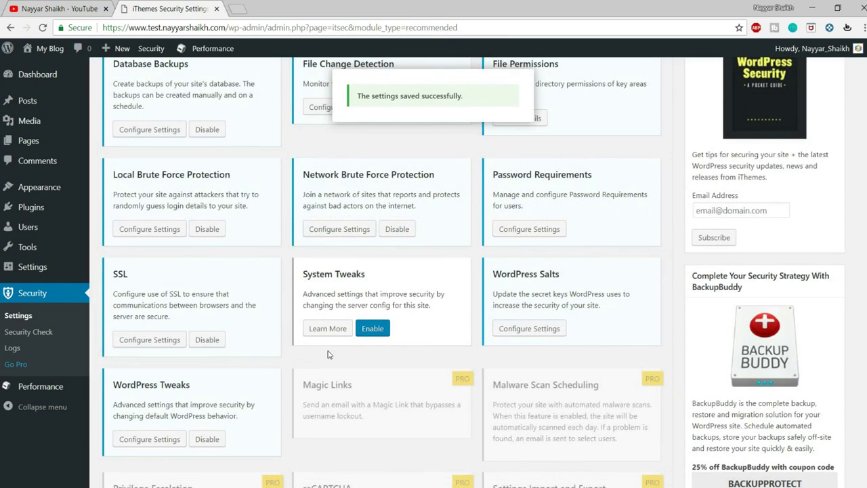
left_click(372, 329)
Tick Disable PHP in Uploads in the System Tweaks settings and save
left_click(318, 331)
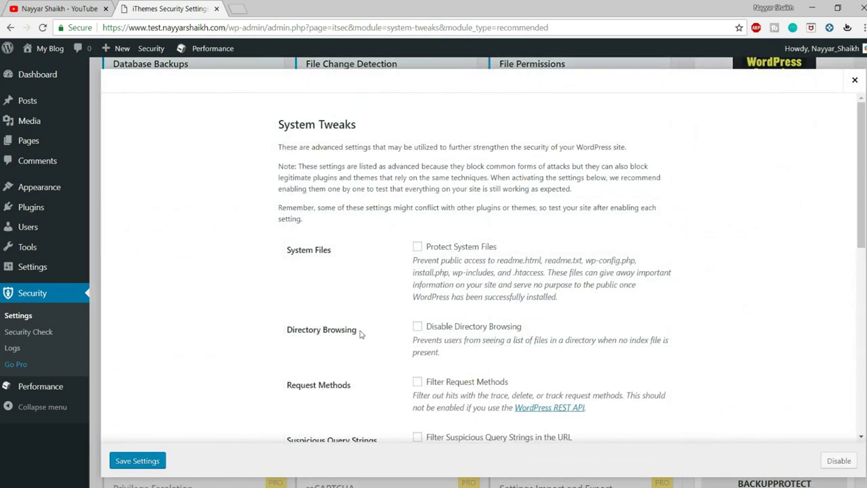
scroll(598, 306, "down", 1)
scroll(545, 306, "down", 5)
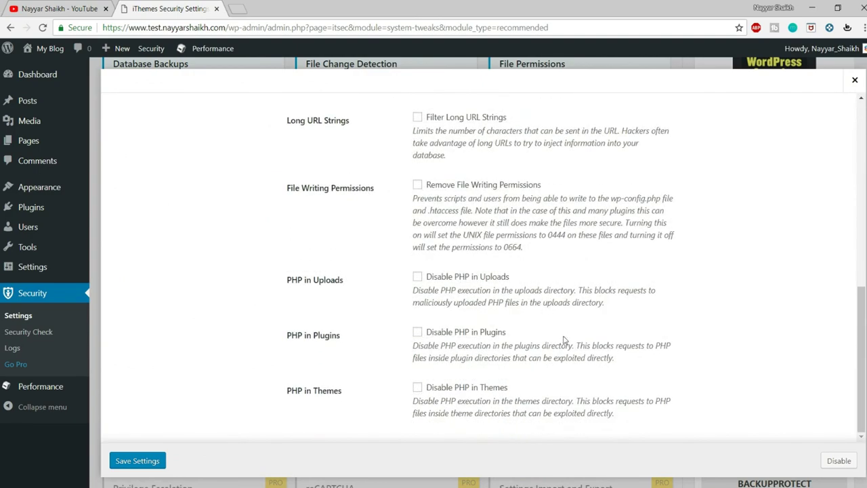
scroll(558, 318, "up", 6)
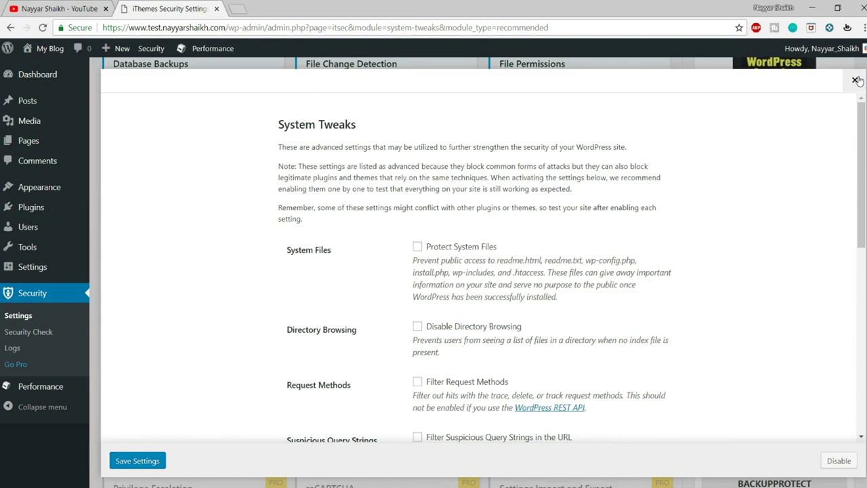
scroll(601, 274, "down", 5)
scroll(569, 332, "up", 4)
scroll(572, 331, "down", 4)
left_click(418, 278)
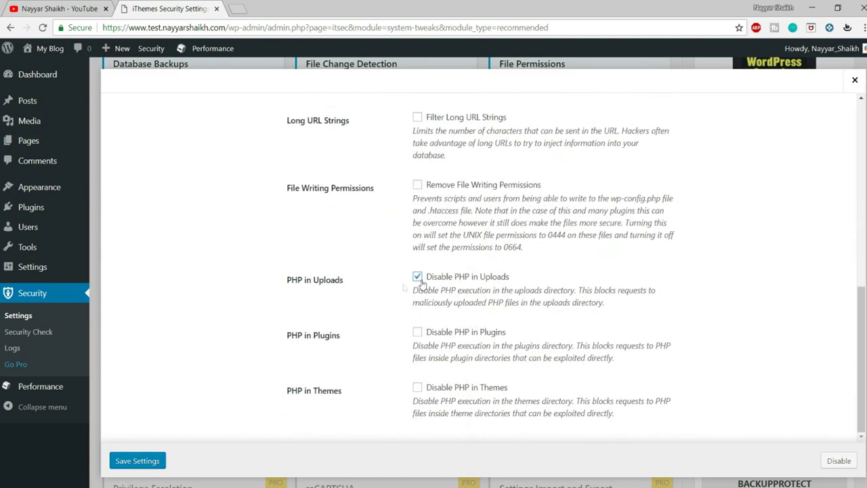
left_click_drag(278, 285, 368, 283)
left_click(367, 283)
left_click(418, 278)
left_click(431, 278)
left_click(155, 461)
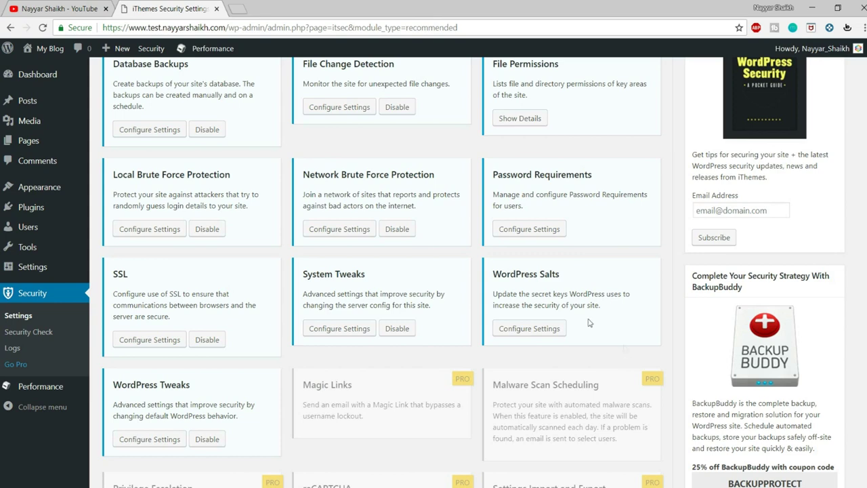
Tick Change WordPress Salts in the WordPress Salts settings and save, logging the session out
left_click(539, 329)
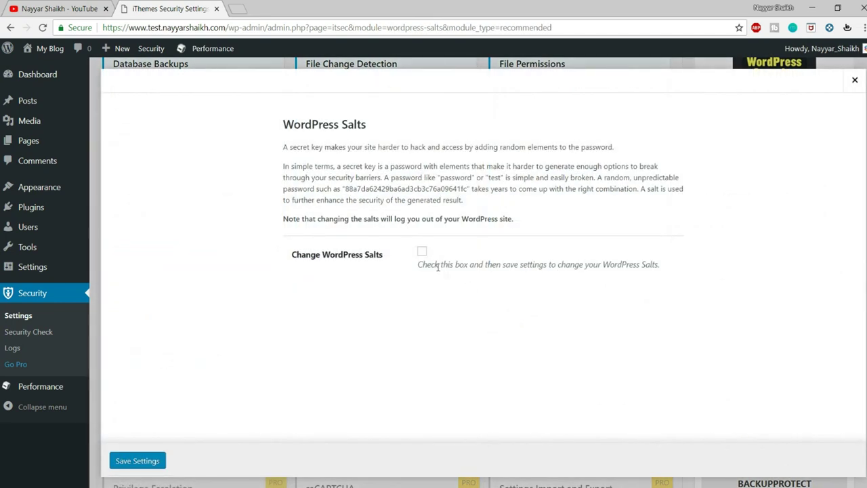
left_click(422, 252)
left_click_drag(288, 255, 396, 258)
left_click(146, 457)
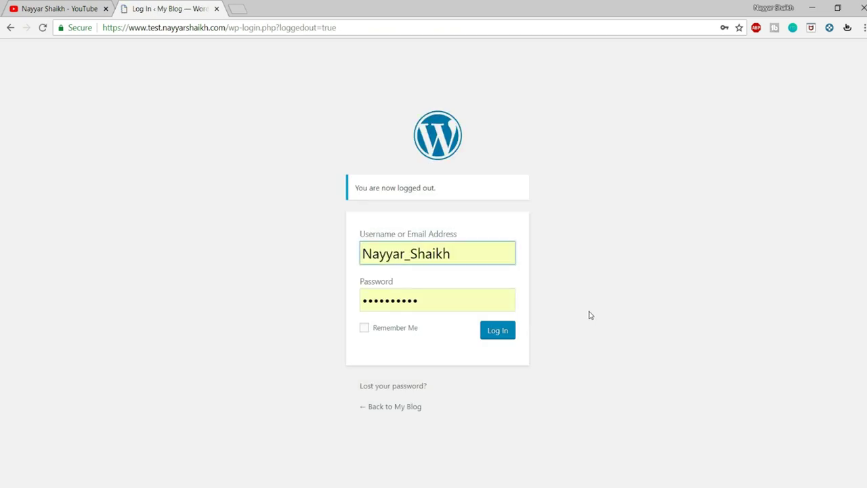
Log back in with Remember Me, accept the suggested strong password, and update it
left_click(396, 331)
left_click(497, 332)
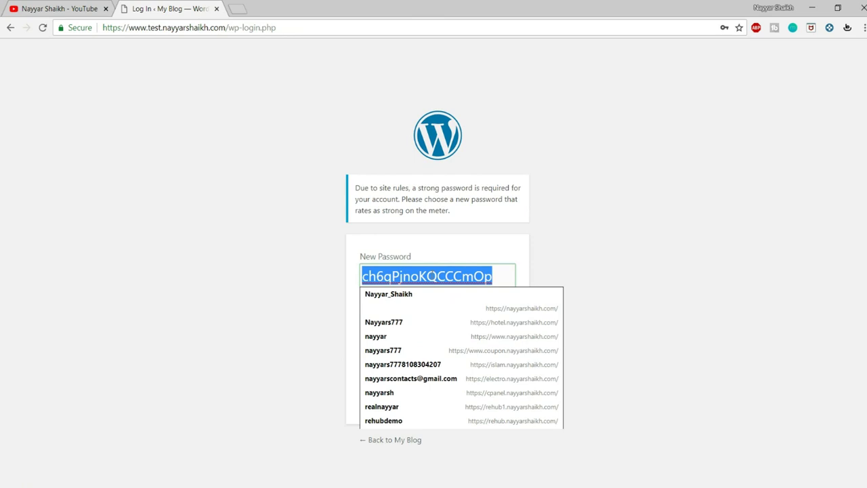
left_click(524, 266)
left_click(490, 273)
left_click(572, 273)
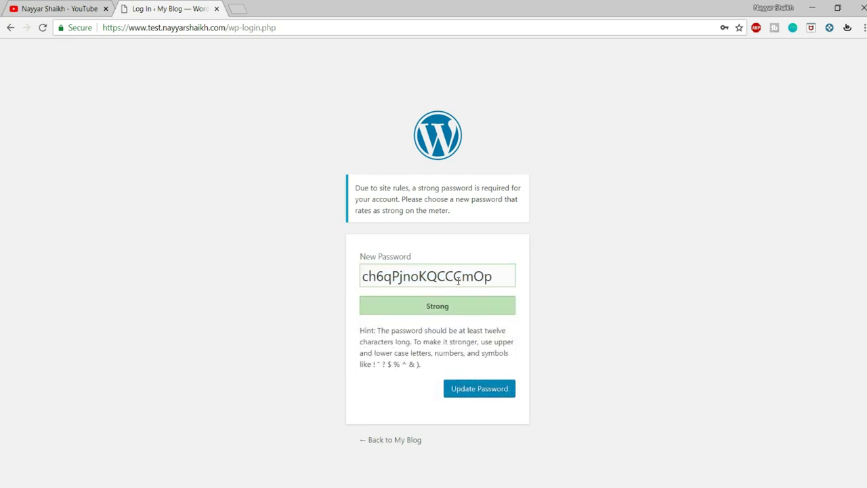
left_click(488, 388)
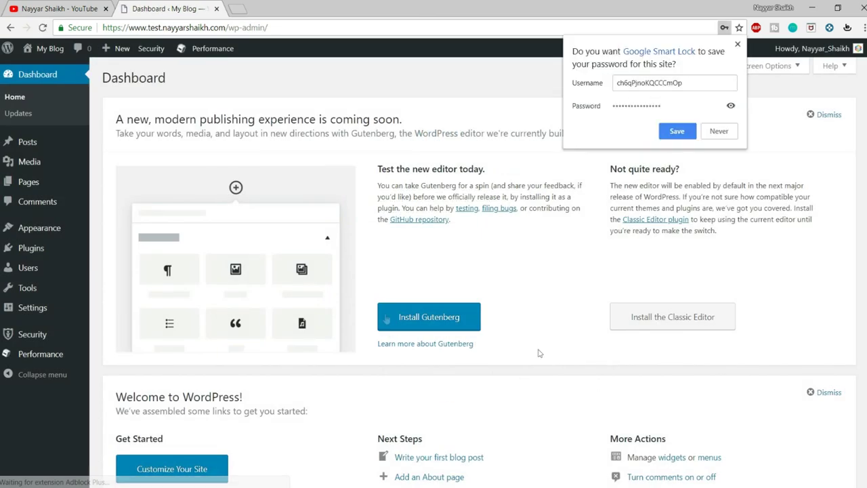
left_click(609, 260)
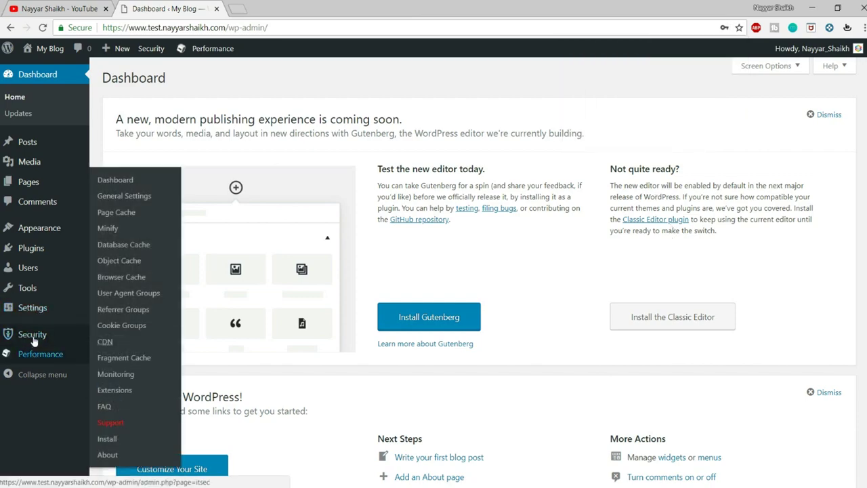
Go to the Security settings page and filter to the Advanced (6) modules
left_click(35, 335)
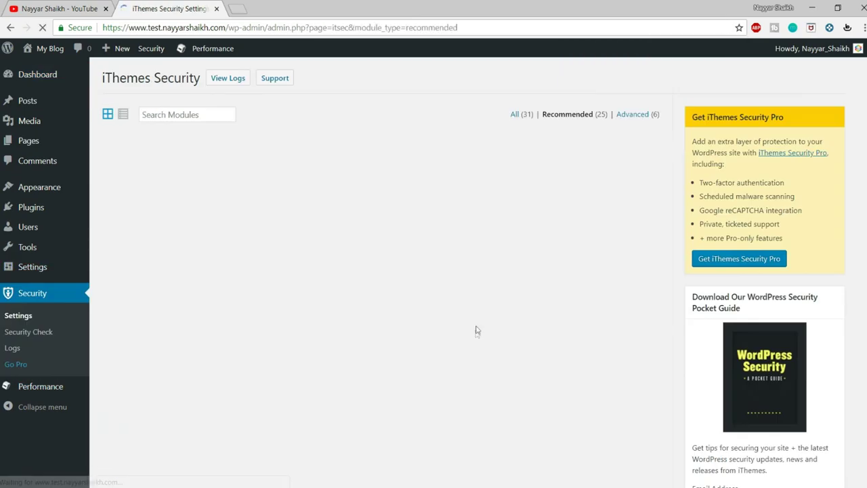
scroll(475, 341, "down", 8)
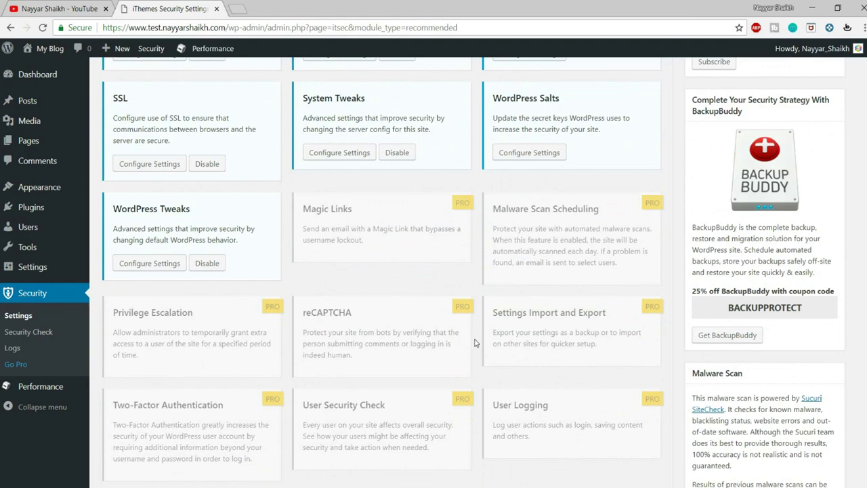
scroll(513, 355, "up", 8)
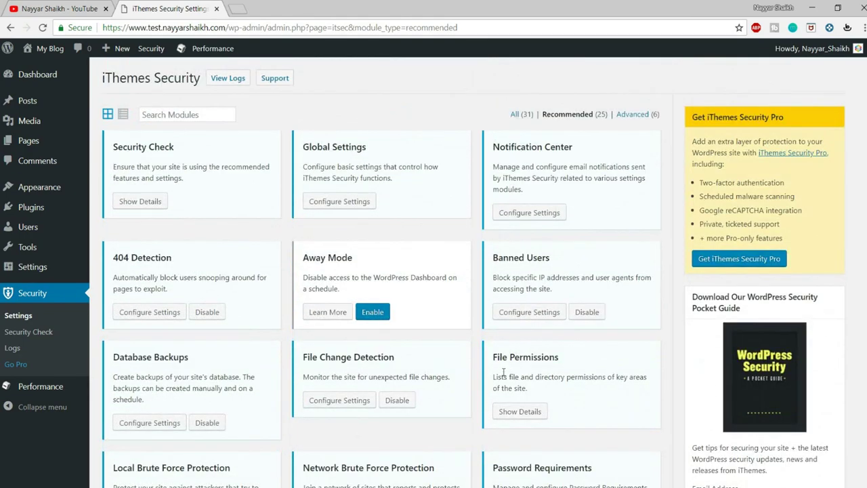
left_click(632, 116)
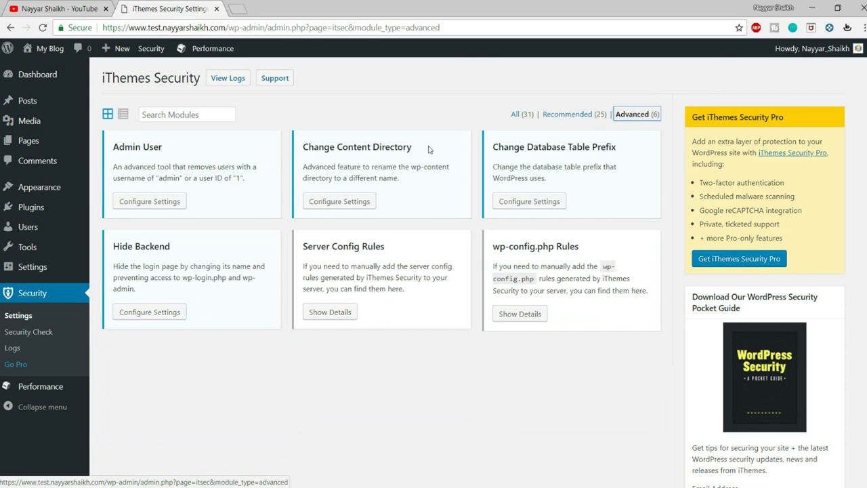
Tick 'Enable the hide backend feature' in the Hide Backend settings
left_click(151, 312)
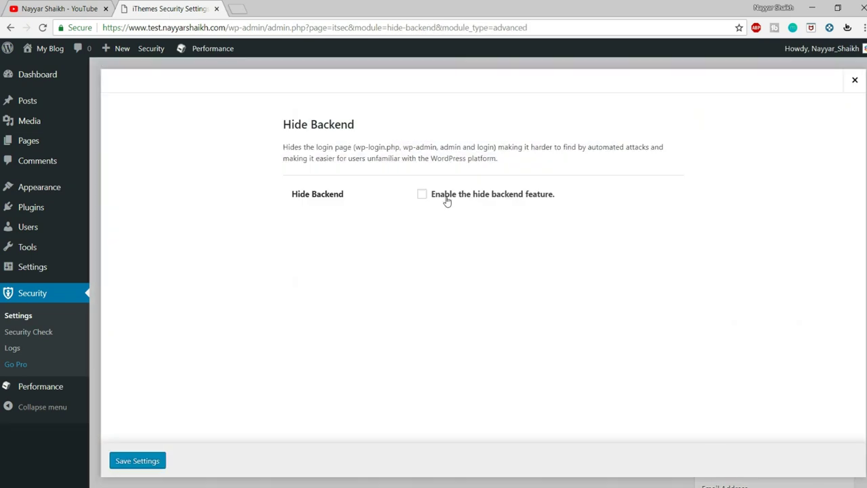
left_click(447, 194)
scroll(493, 251, "down", 2)
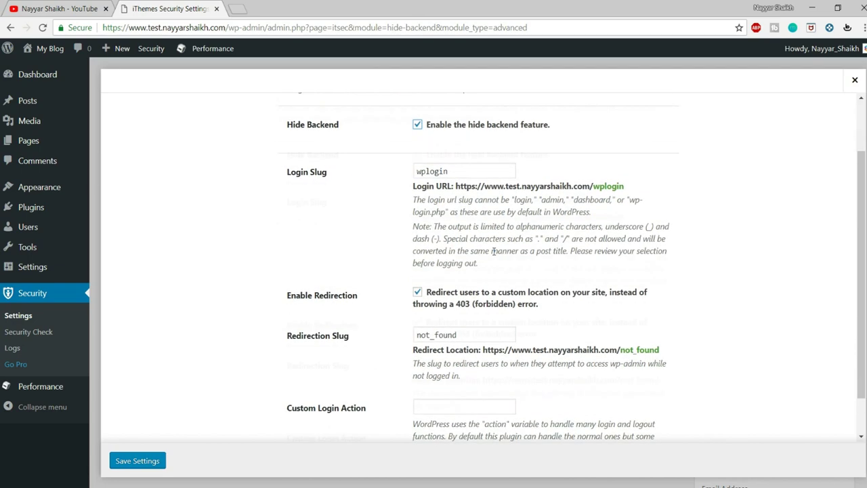
scroll(493, 251, "up", 2)
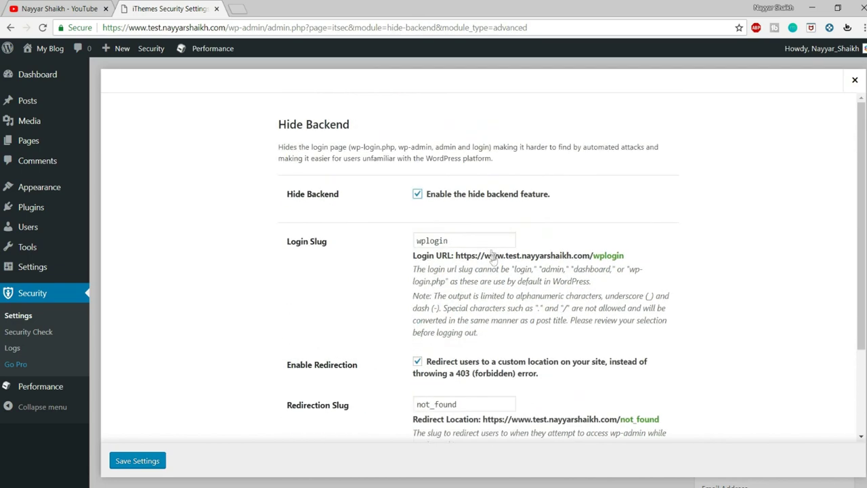
Copy the site's base address and open a new incognito window
left_click(864, 29)
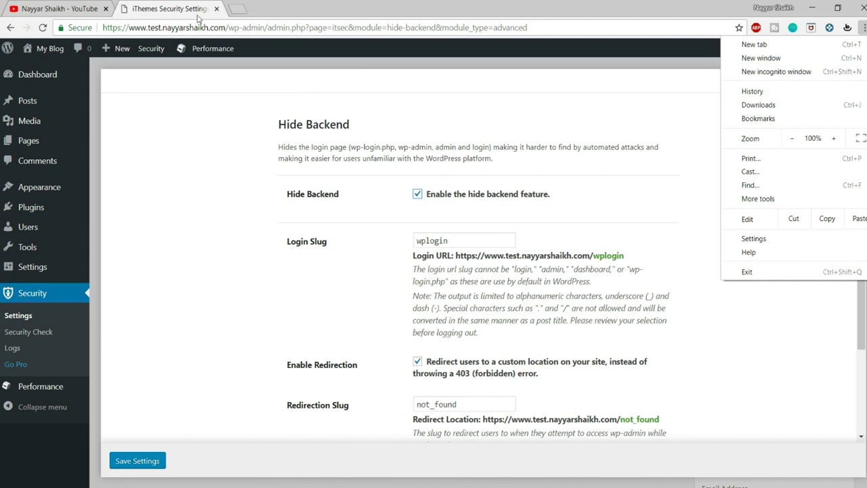
left_click(228, 28)
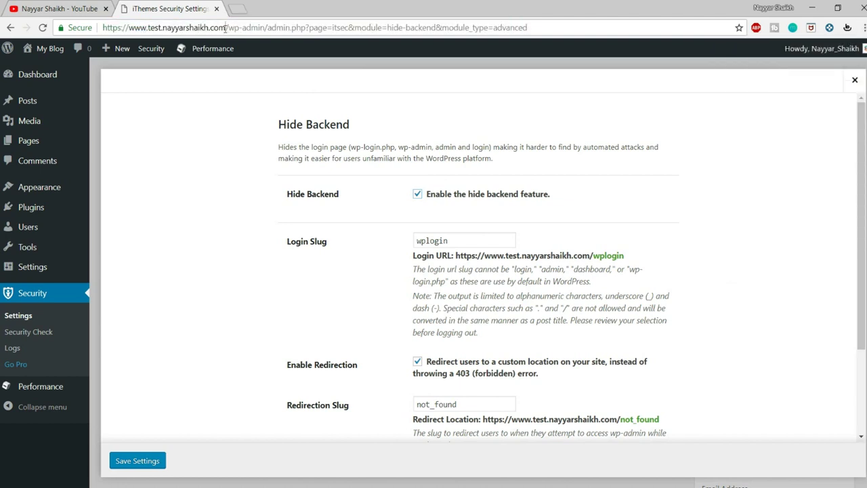
left_click_drag(227, 27, 102, 27)
key("ctrl+c")
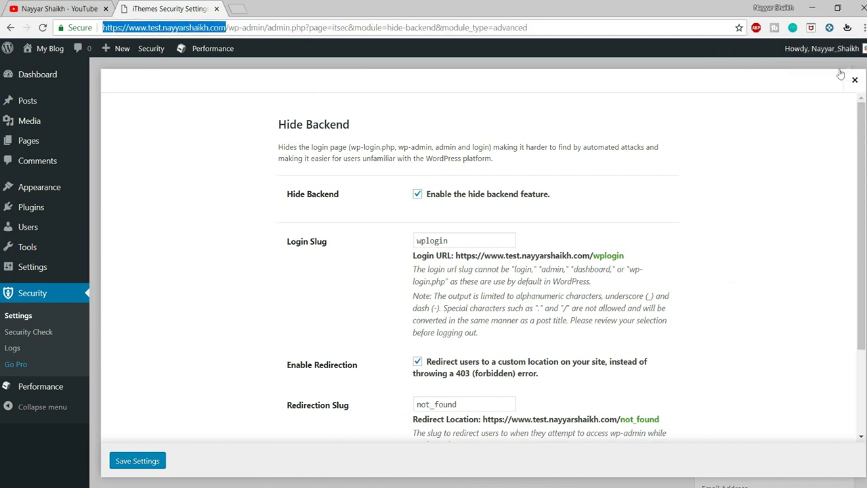
left_click(862, 28)
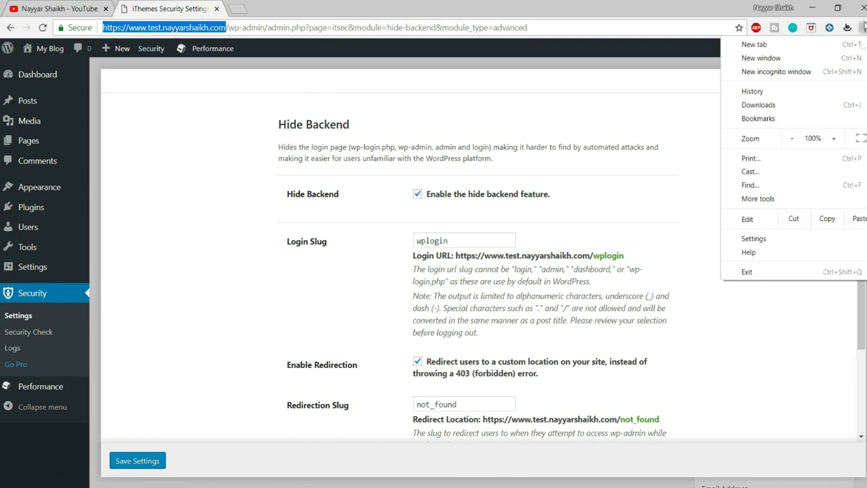
left_click(831, 71)
In the incognito window, load the pasted site address, then its /wp-admin path, reaching the login page
key("ctrl+v")
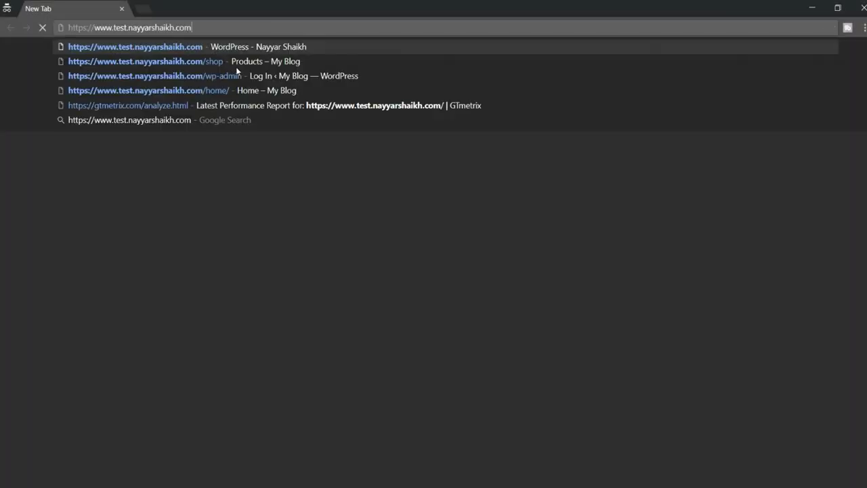
key("Return")
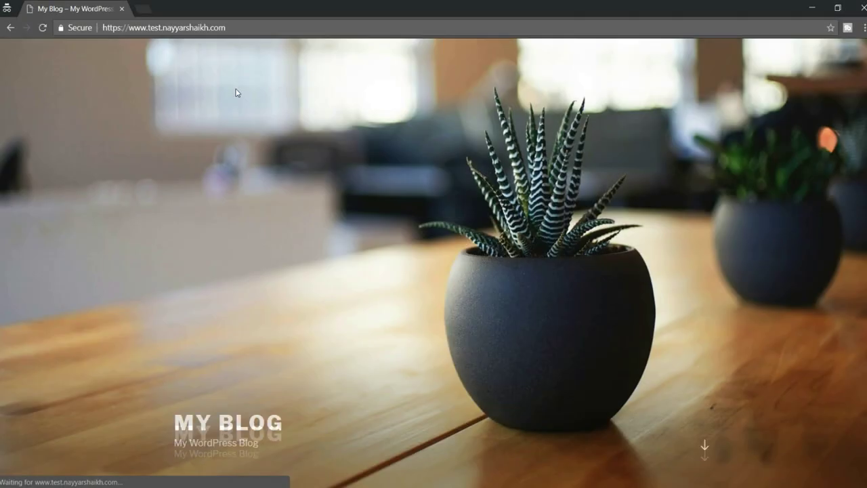
scroll(291, 332, "down", 3)
scroll(291, 325, "up", 3)
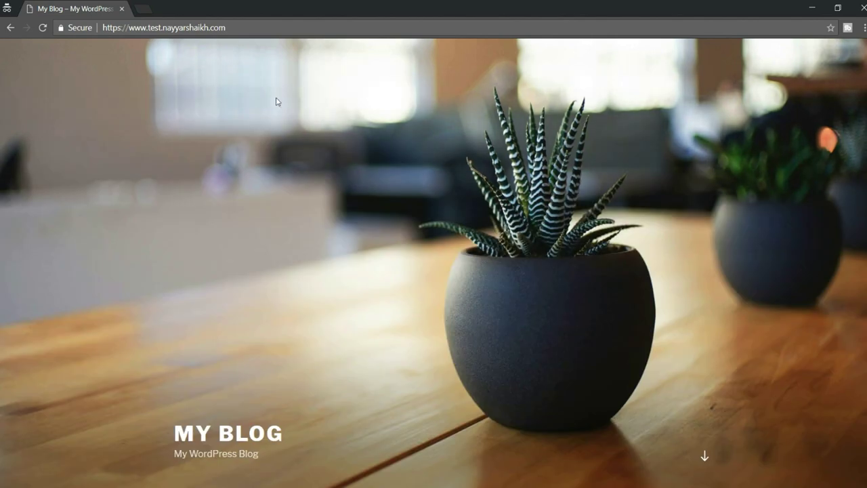
left_click(257, 27)
left_click(272, 24)
type("/wp-admin")
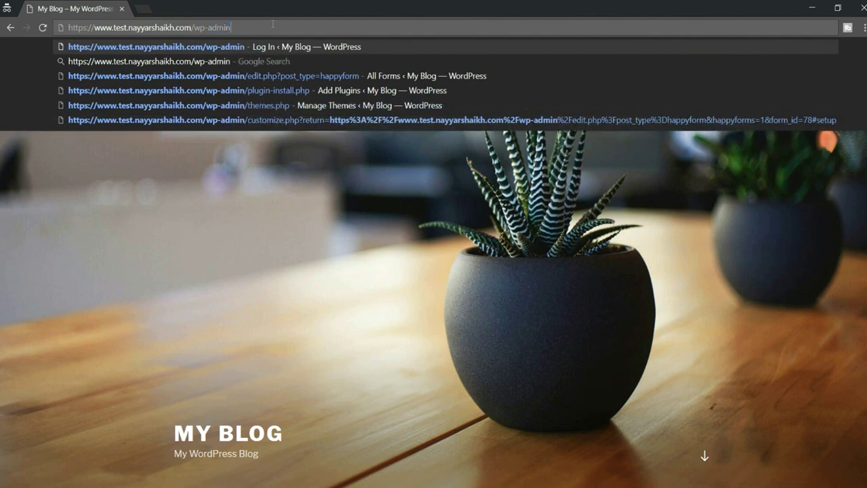
key("Return")
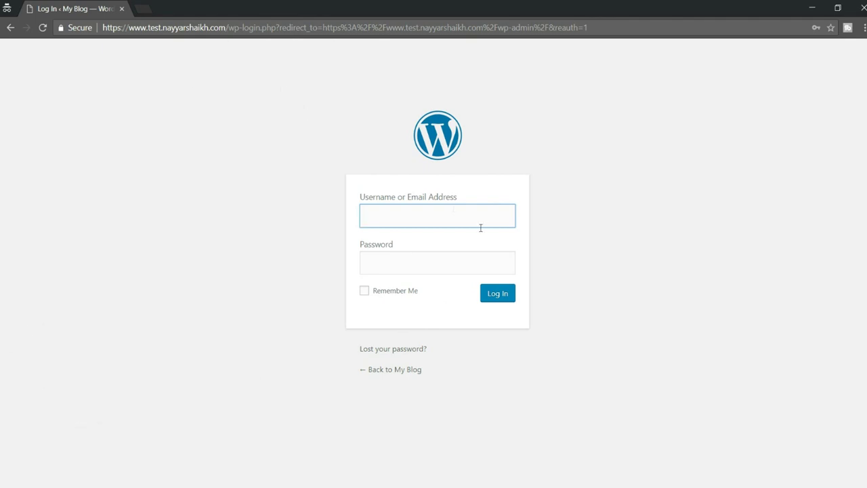
Remove the login page path from the address to reload the 'My Blog' homepage
left_click_drag(228, 27, 754, 29)
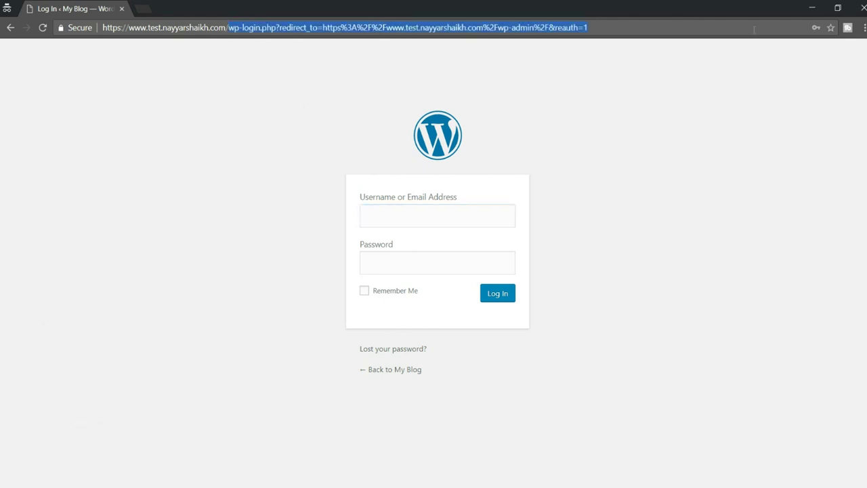
key("BackSpace")
key("Return")
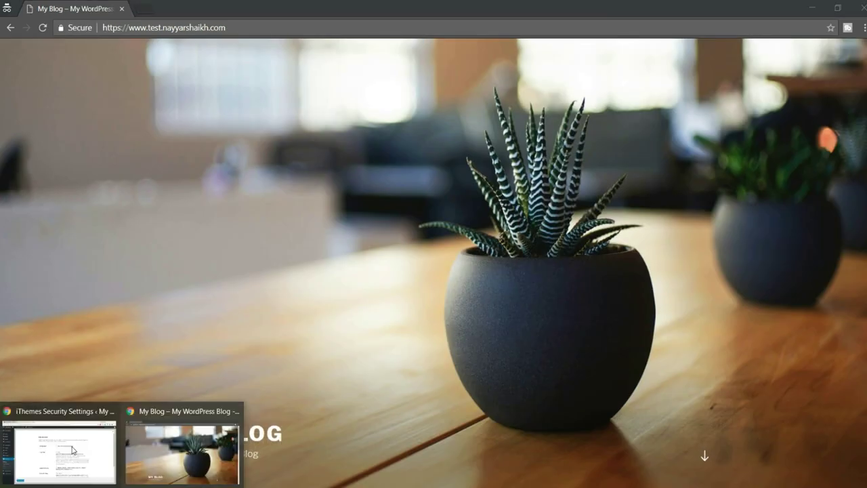
In the WordPress admin, replace the wplogin Login Slug with the site owner's name as the new slug
left_click(151, 460)
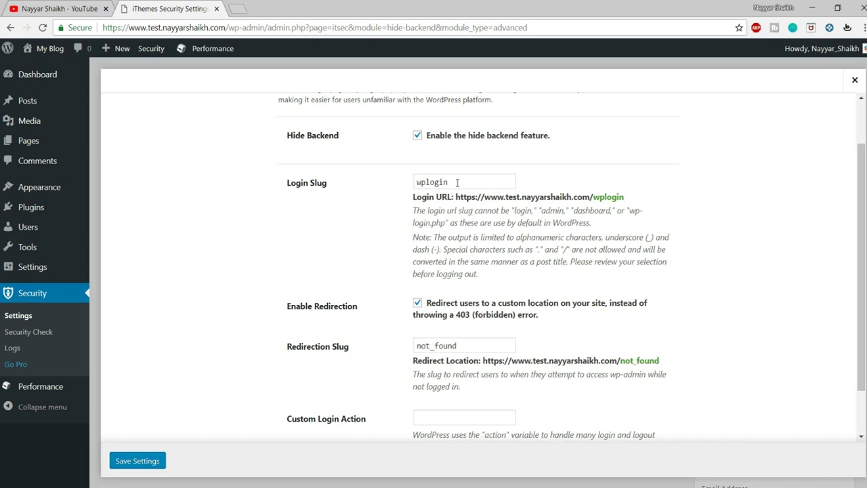
left_click_drag(457, 182, 382, 188)
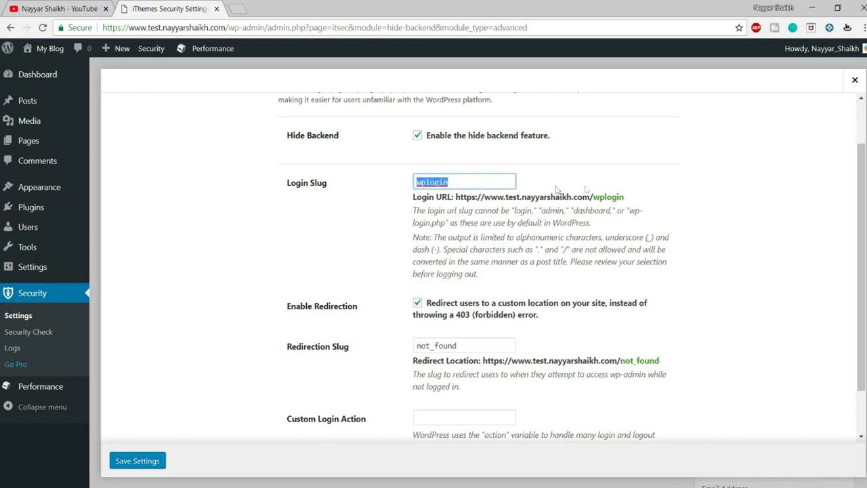
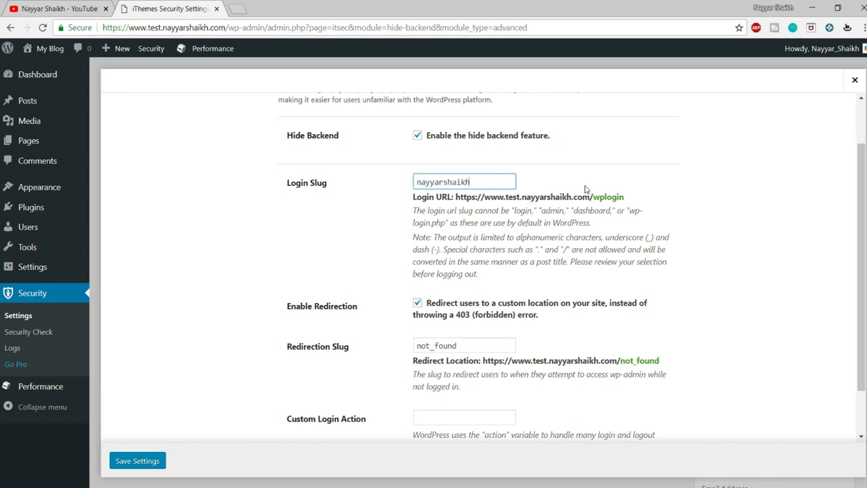
double_click(475, 180)
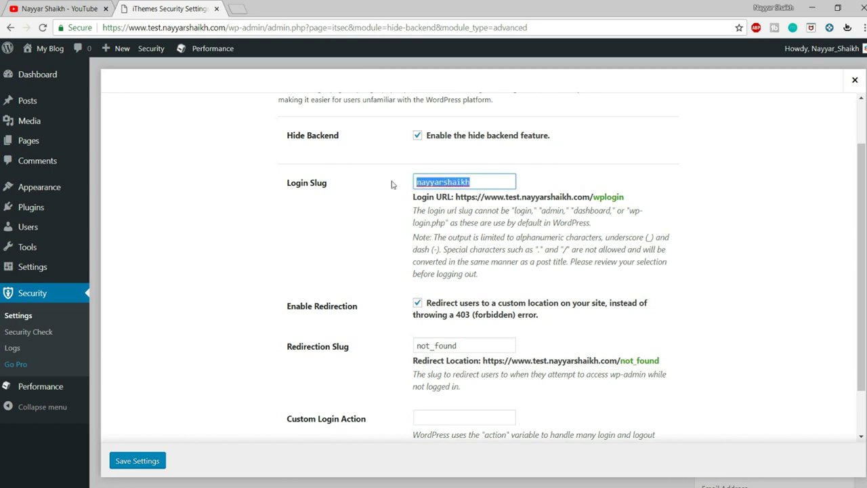
left_click(507, 181)
type("215")
key("BackSpace")
key("BackSpace")
key("BackSpace")
key("BackSpace")
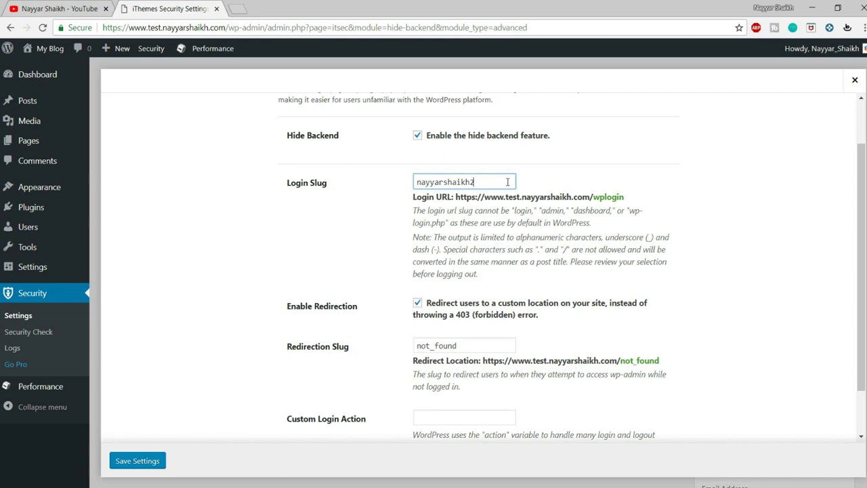
type("h")
Save the Hide Backend settings with the new custom login slug
scroll(562, 298, "down", 2)
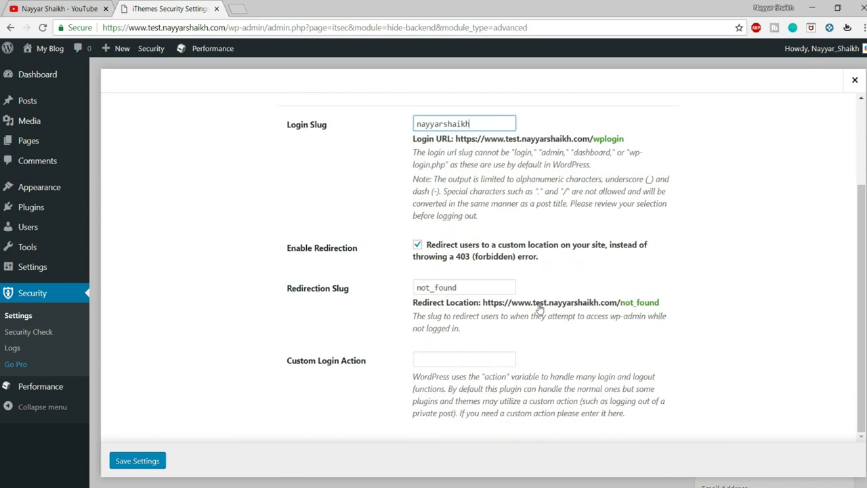
left_click(137, 465)
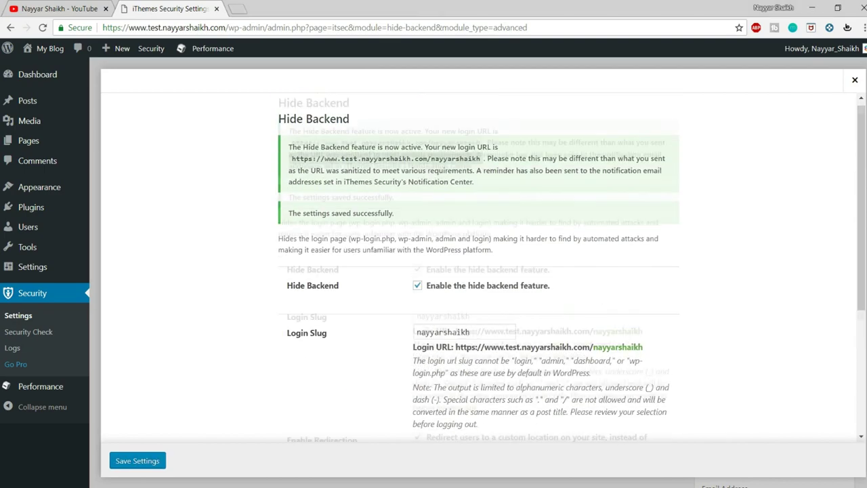
left_click(181, 447)
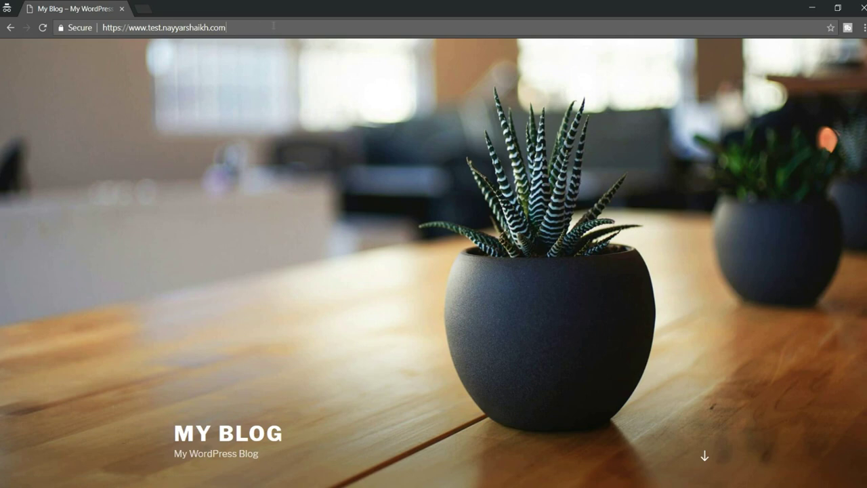
Visit /wp-admin in incognito and confirm it redirects to the not_found page
type("/wp-admin")
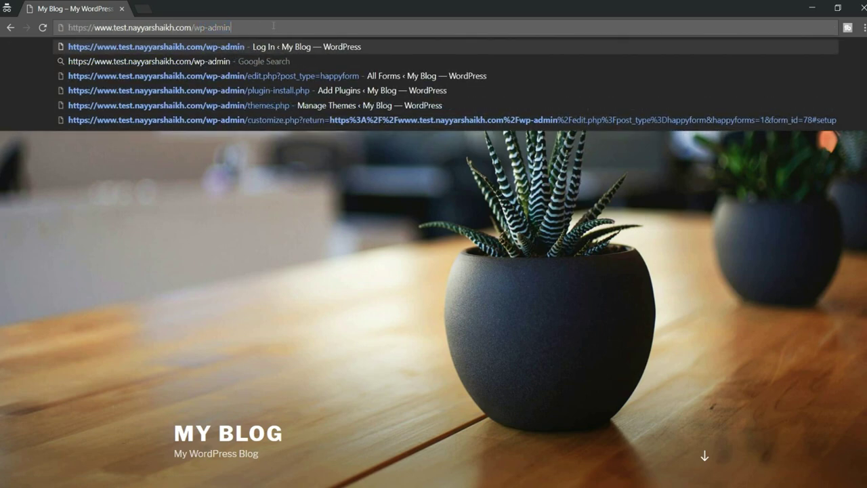
key("Return")
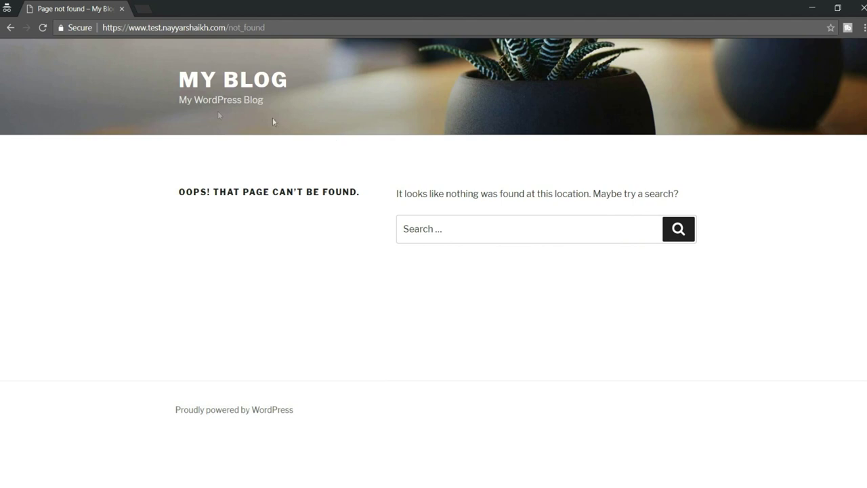
left_click_drag(178, 195, 366, 200)
left_click(365, 194)
left_click(383, 197)
Swap not_found for the new custom slug to open the login form, then close Hide Backend settings
left_click_drag(228, 27, 325, 28)
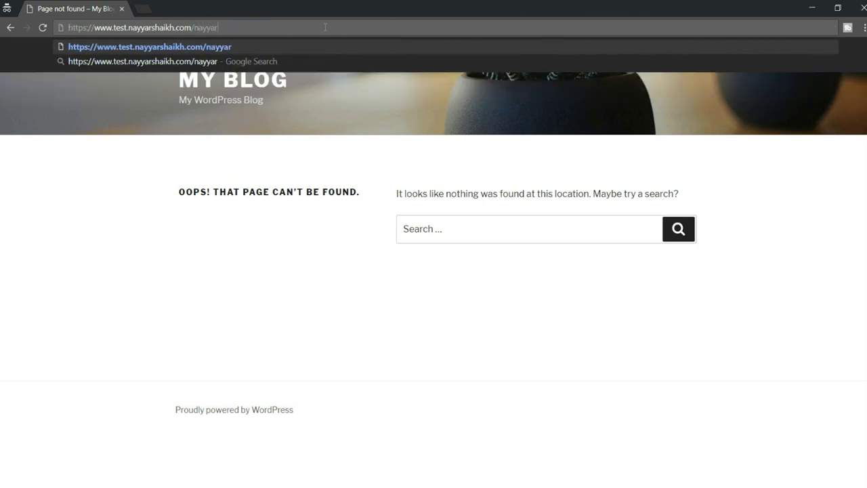
key("Return")
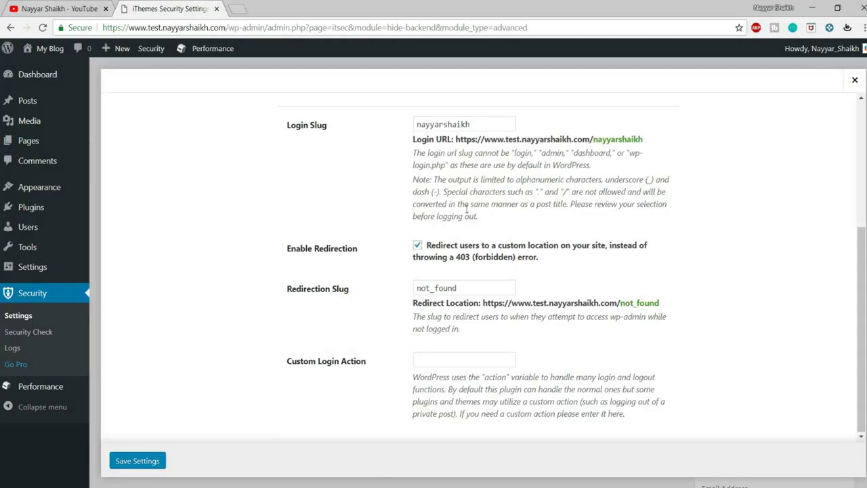
left_click(137, 460)
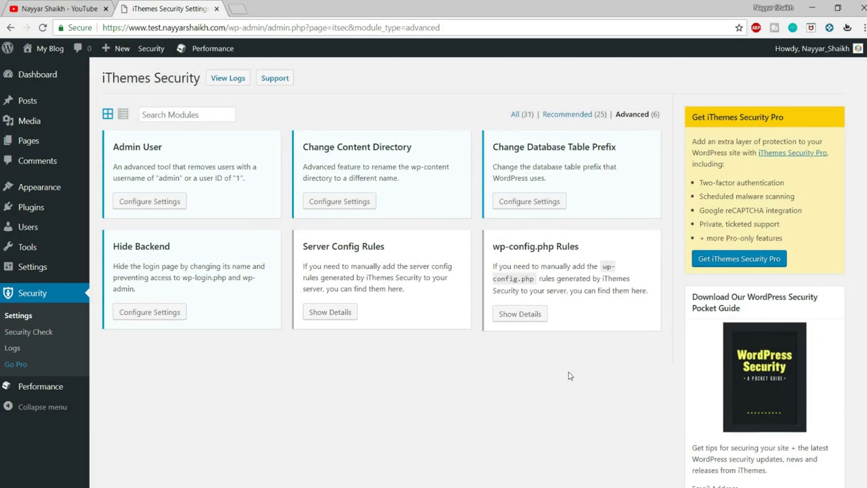